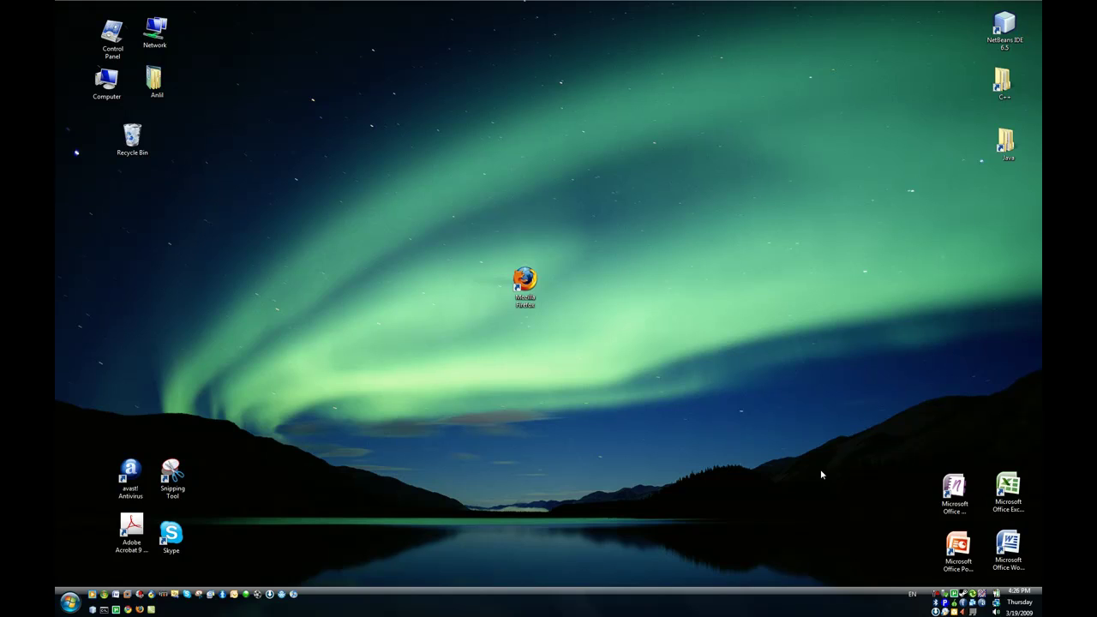
Launch Firefox and load killernotebook.webs.com.
left_click(651, 411)
left_click(139, 610)
left_click(553, 276)
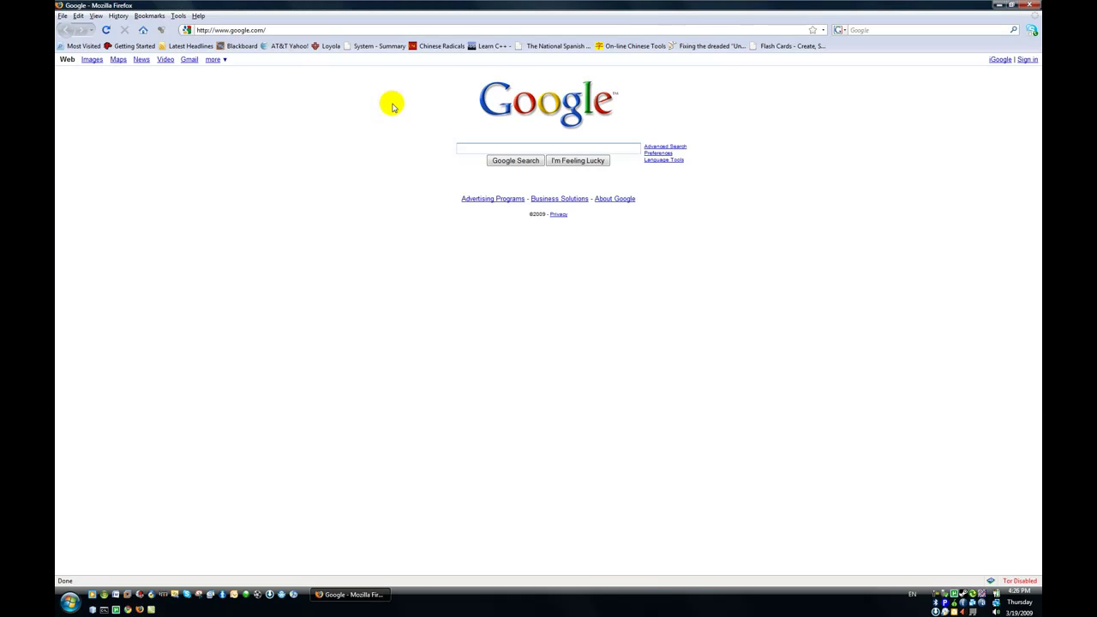
left_click(350, 31)
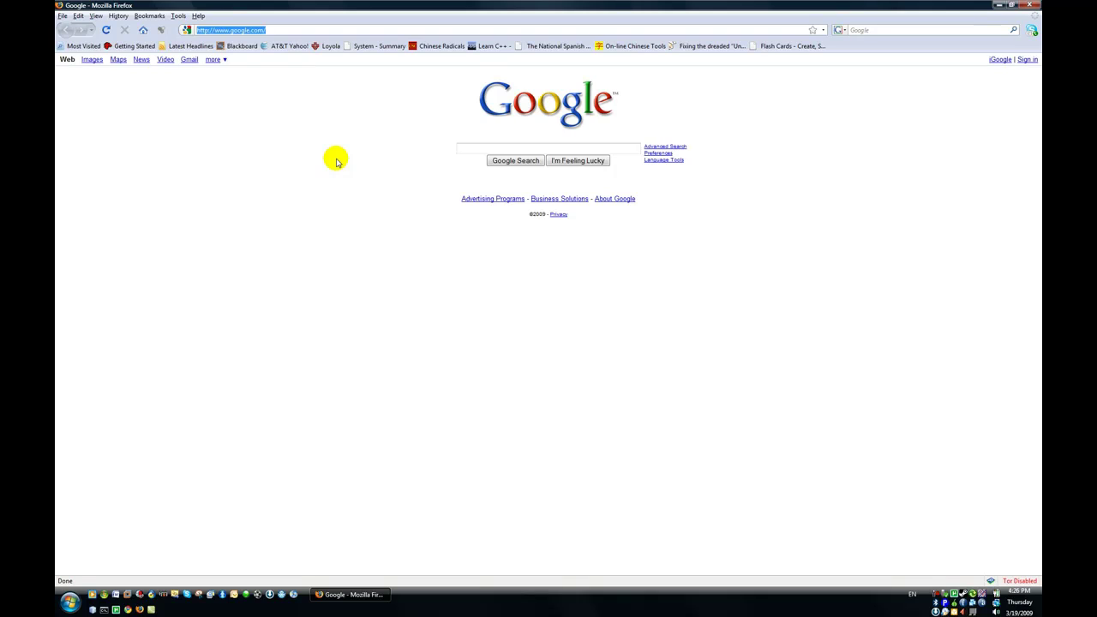
type("killem")
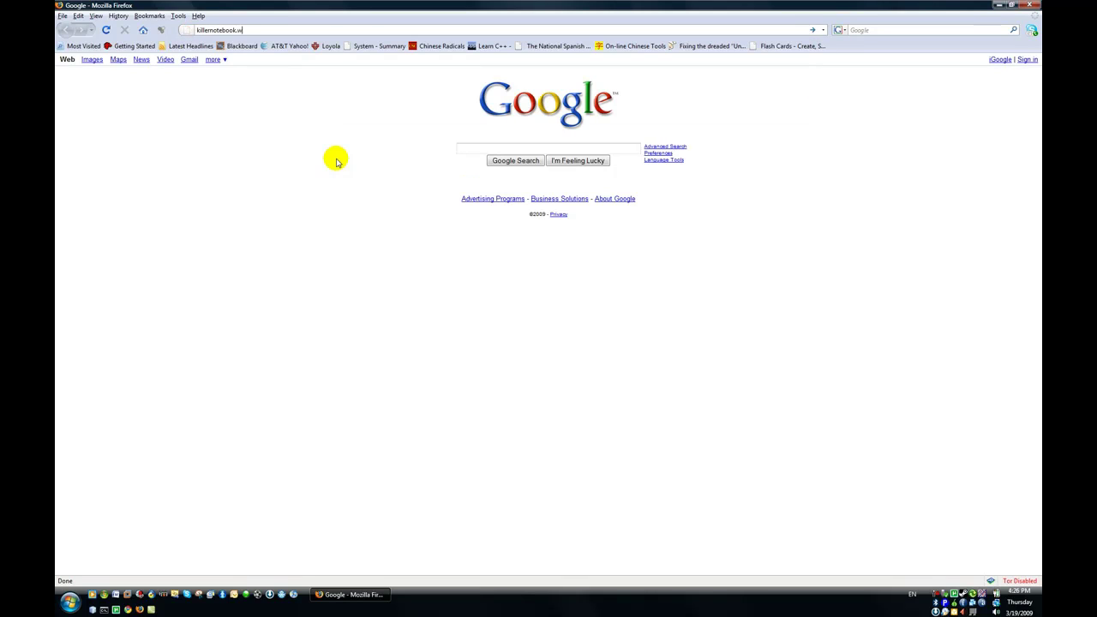
key("Return")
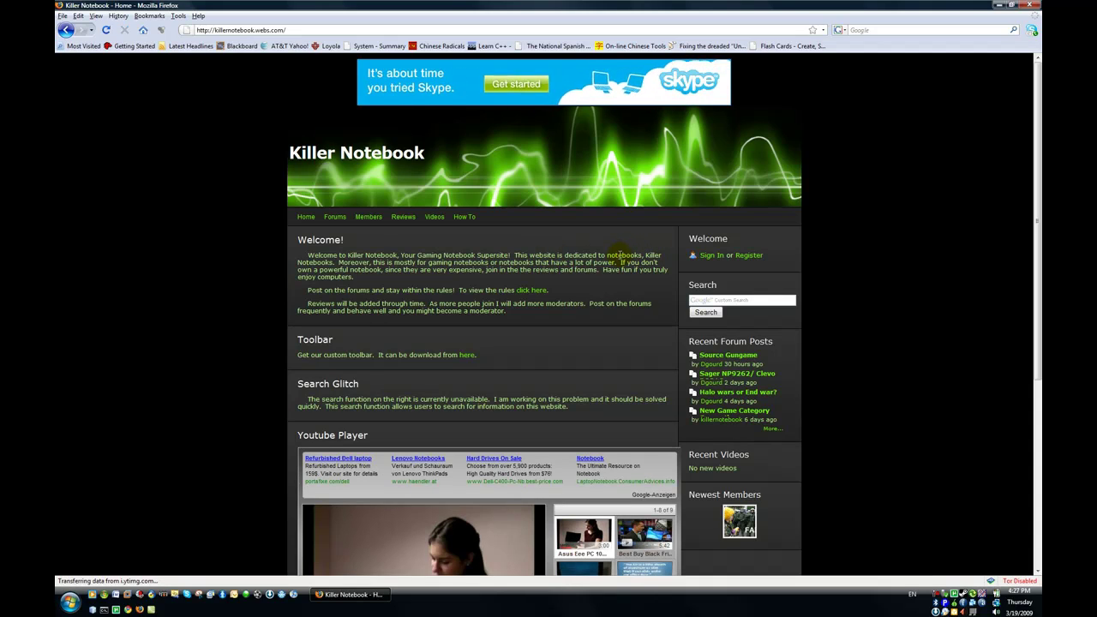
From the How To page, open the 'Run Backtrack 4 Beta in Windows' guide and scroll down.
left_click(463, 217)
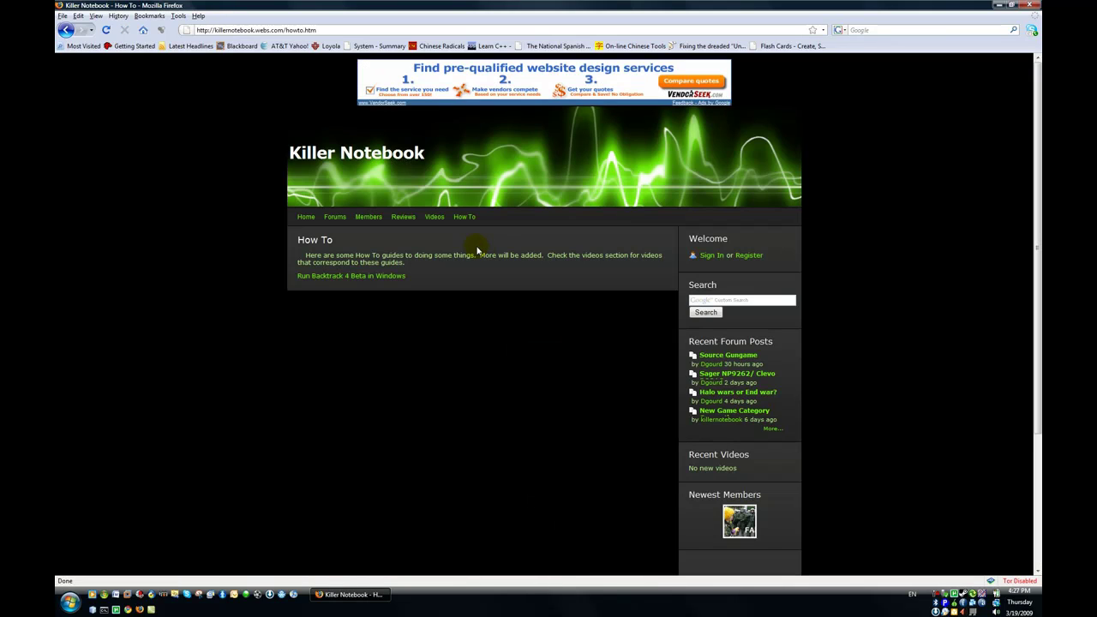
left_click(362, 276)
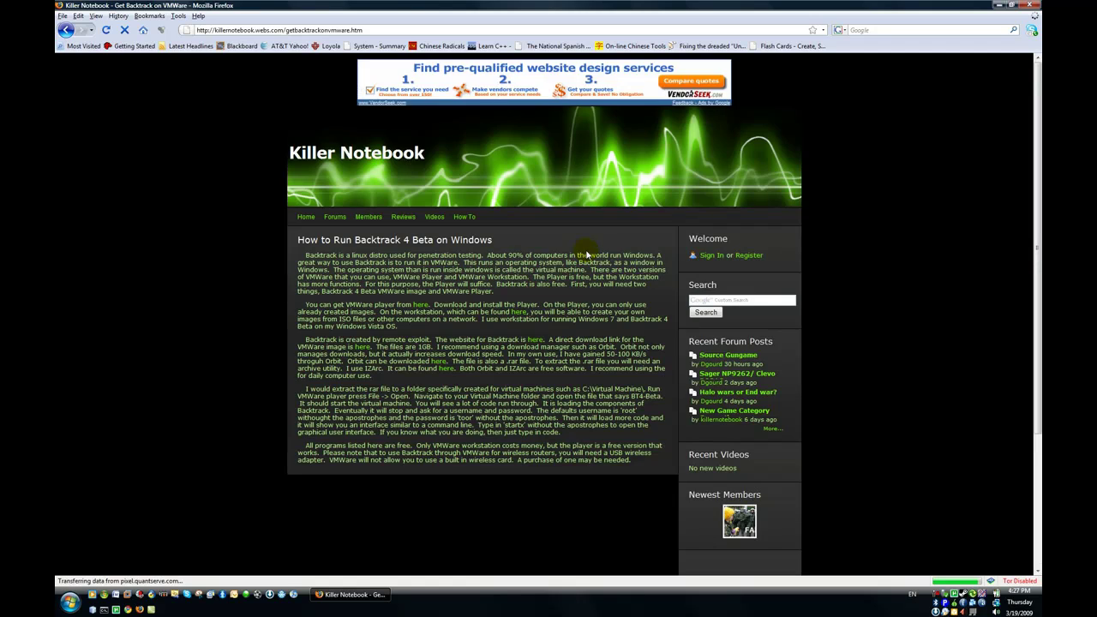
scroll(347, 300, "down", 1)
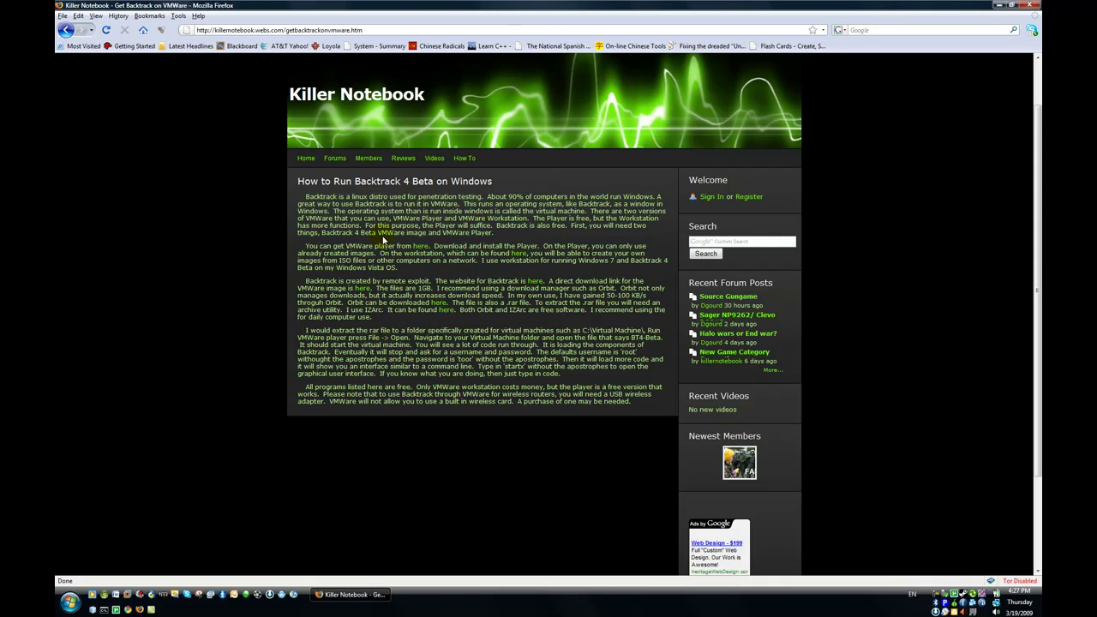
Follow the guide's VMware Player link through to the download page listing version 2.5.1.
left_click(421, 247)
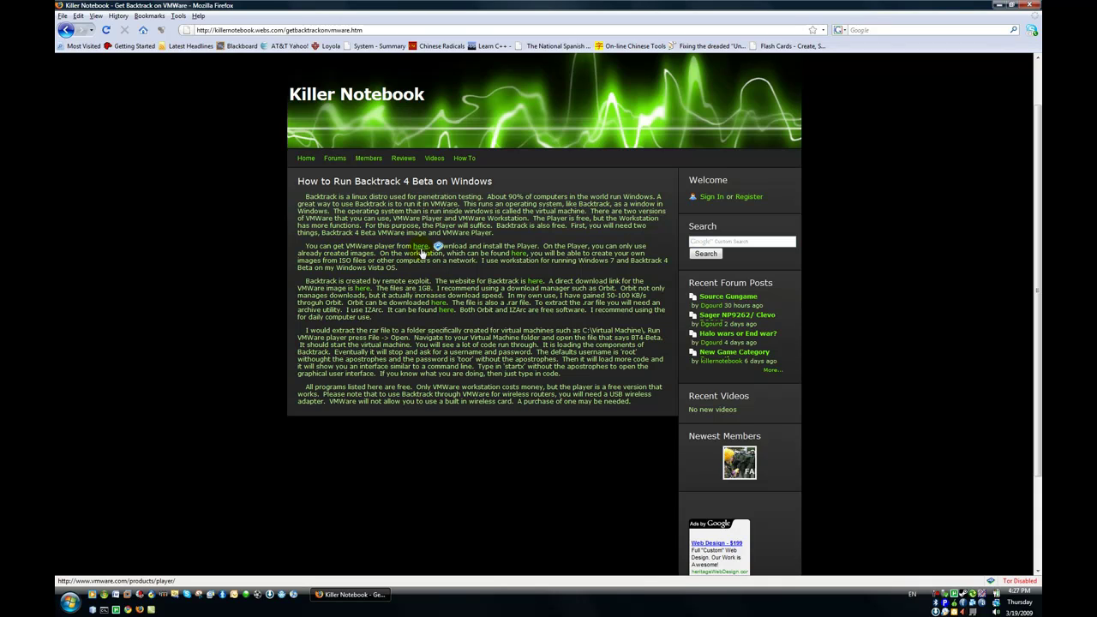
left_click(421, 248)
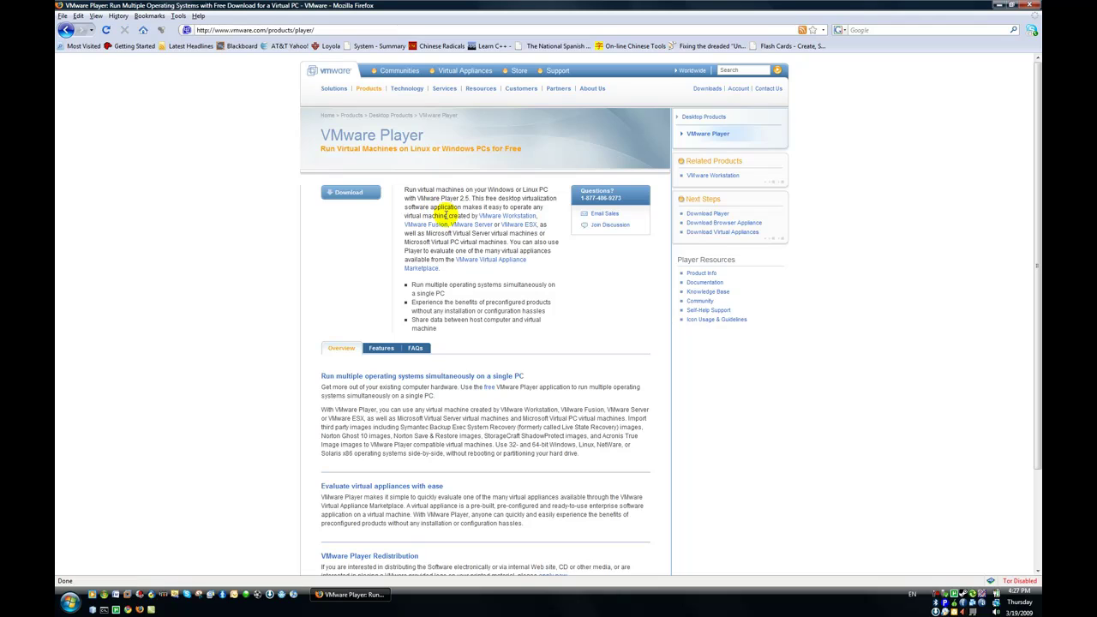
key("alt+Left")
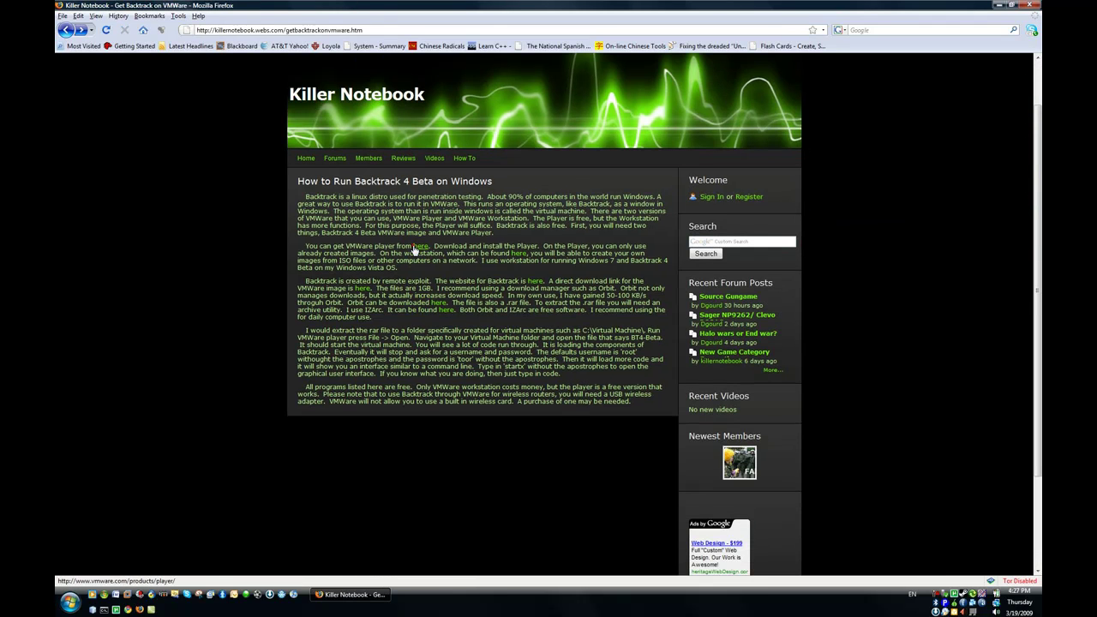
left_click(415, 247)
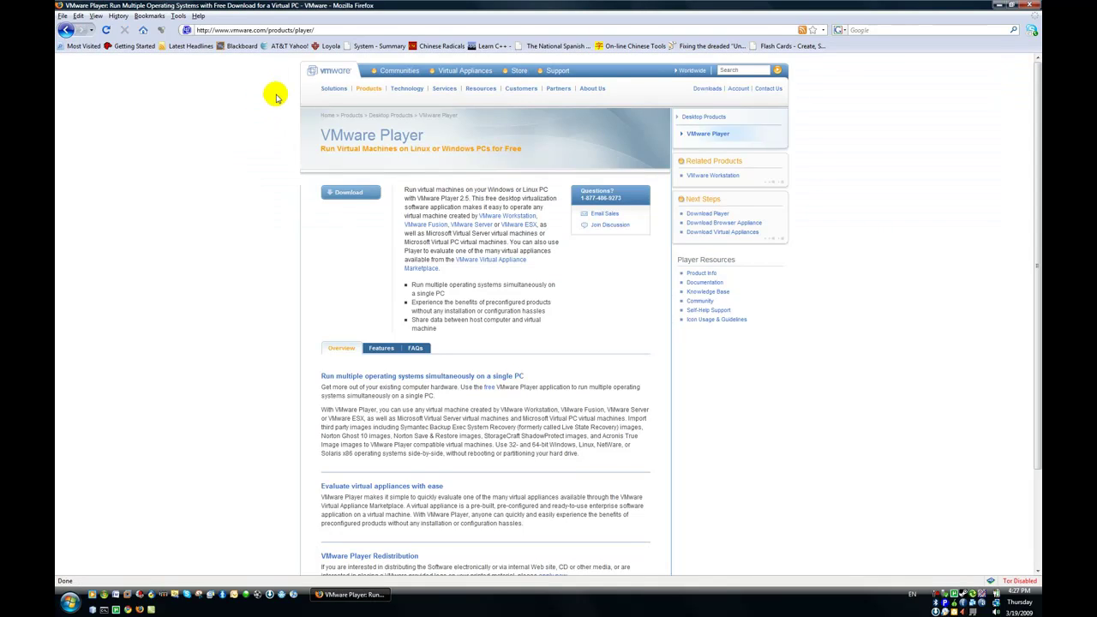
left_click(365, 190)
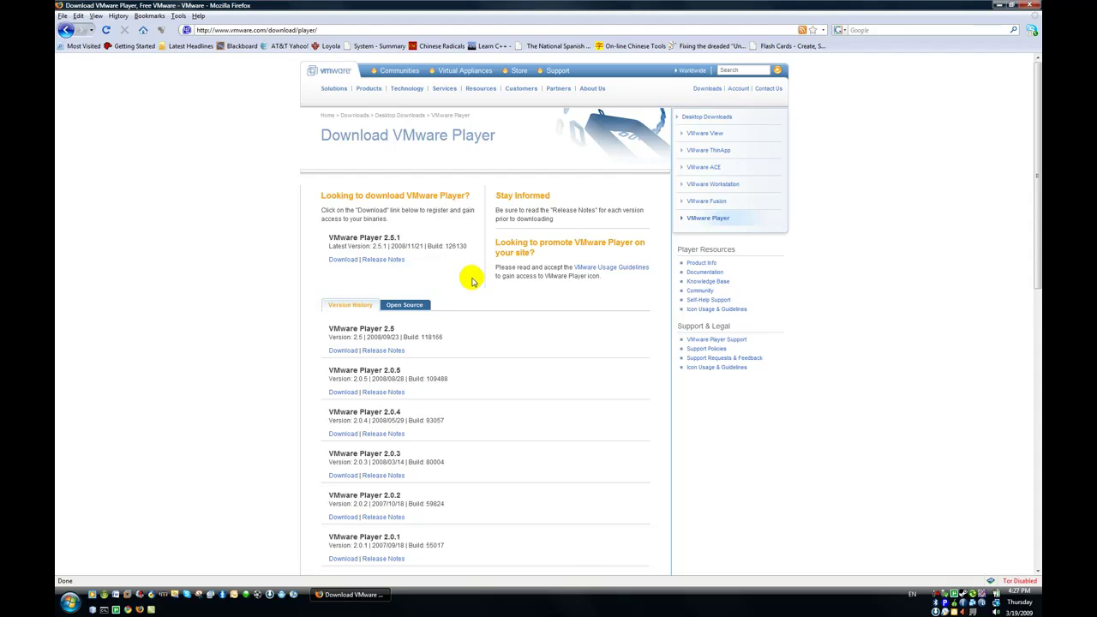
scroll(471, 281, "down", 1)
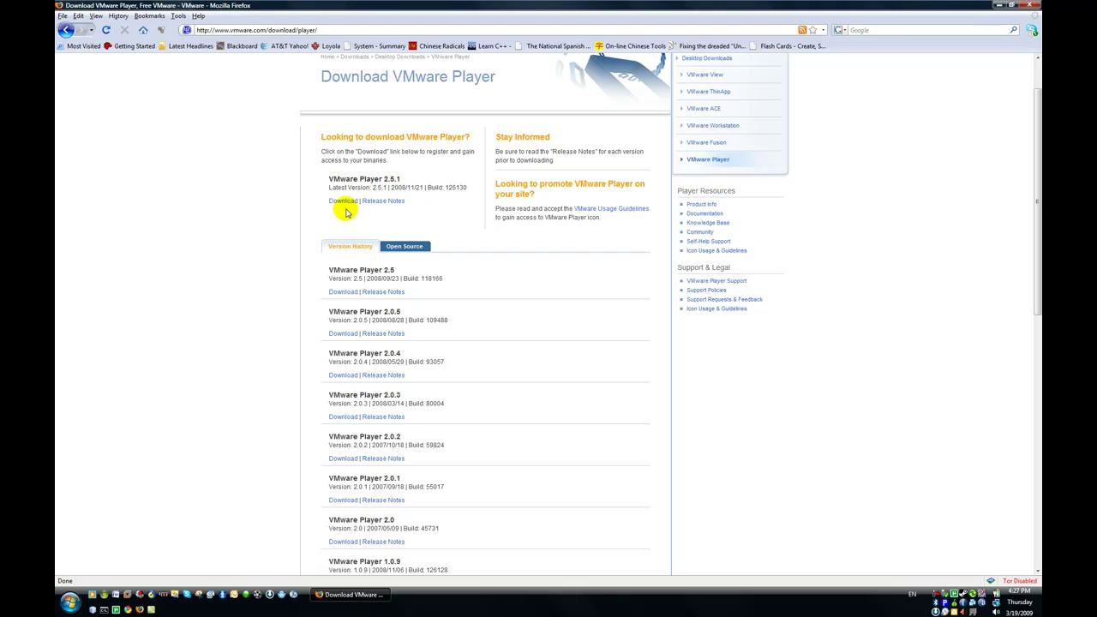
Request the VMware Player 2.5.1 download and fill in first name, last name and e-mail.
left_click(343, 204)
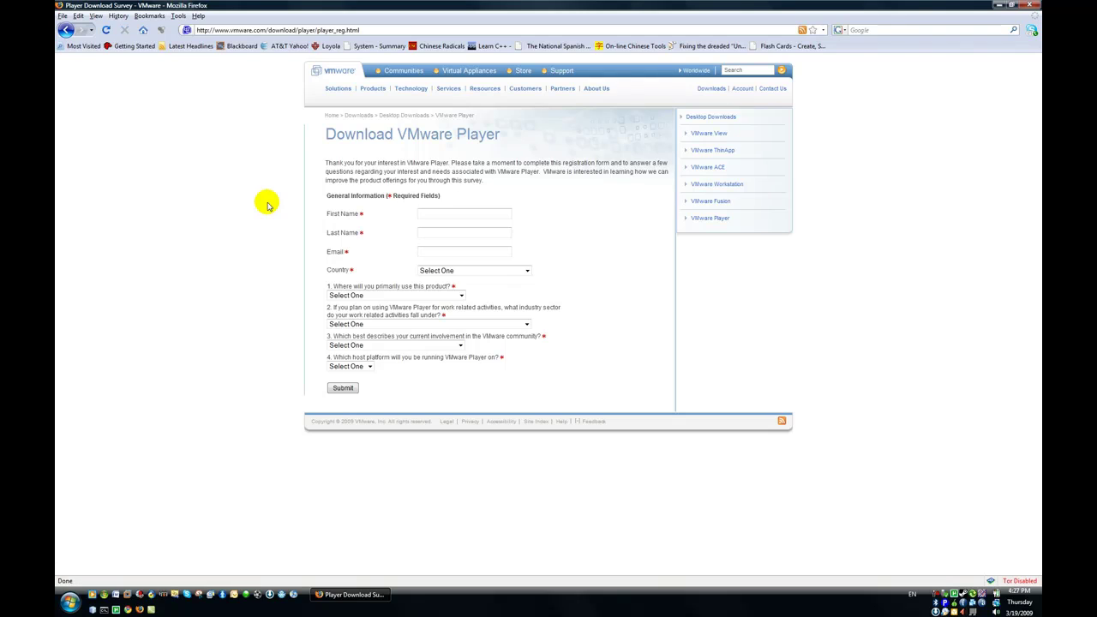
left_click(437, 213)
type("asdf")
left_click(435, 228)
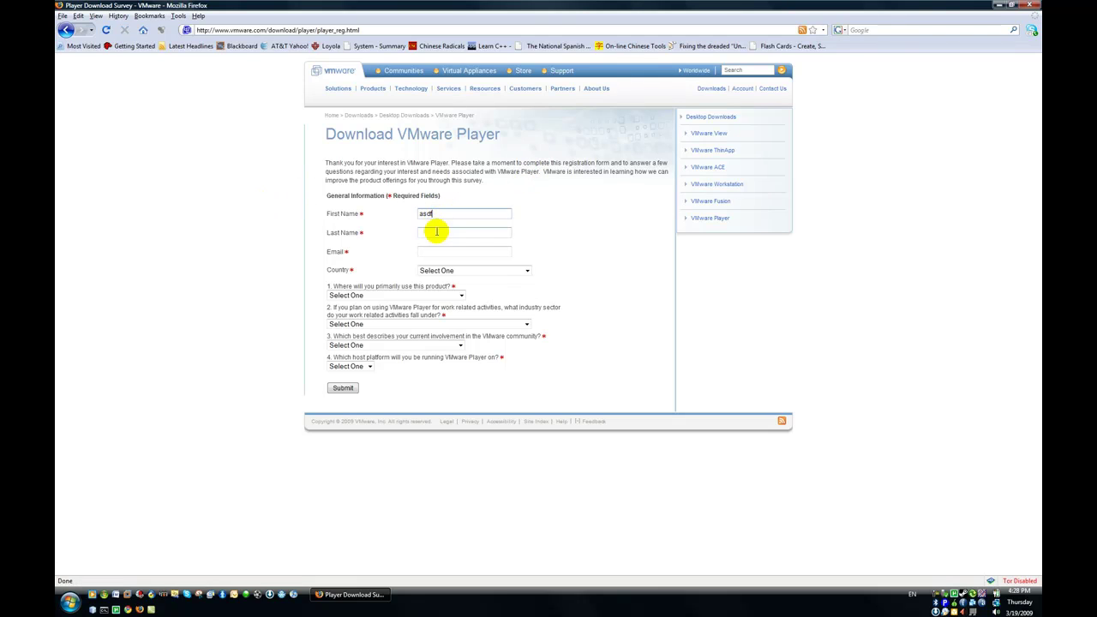
type("asdf")
left_click(439, 253)
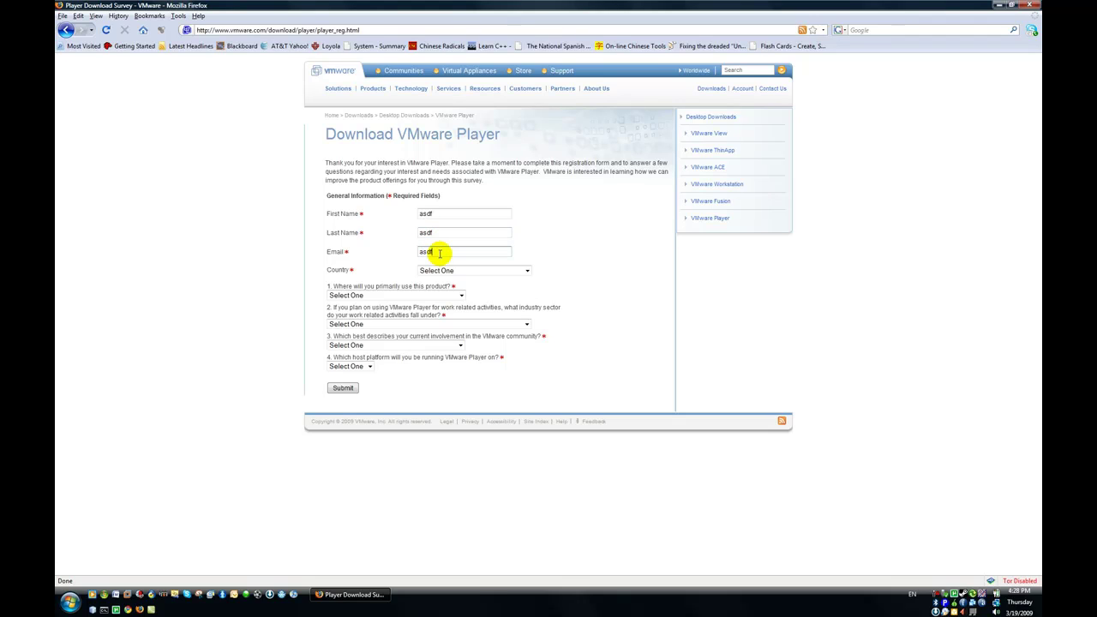
Set country to United States, usage to Business 100-999 employees, industry to Insurance.
left_click(494, 270)
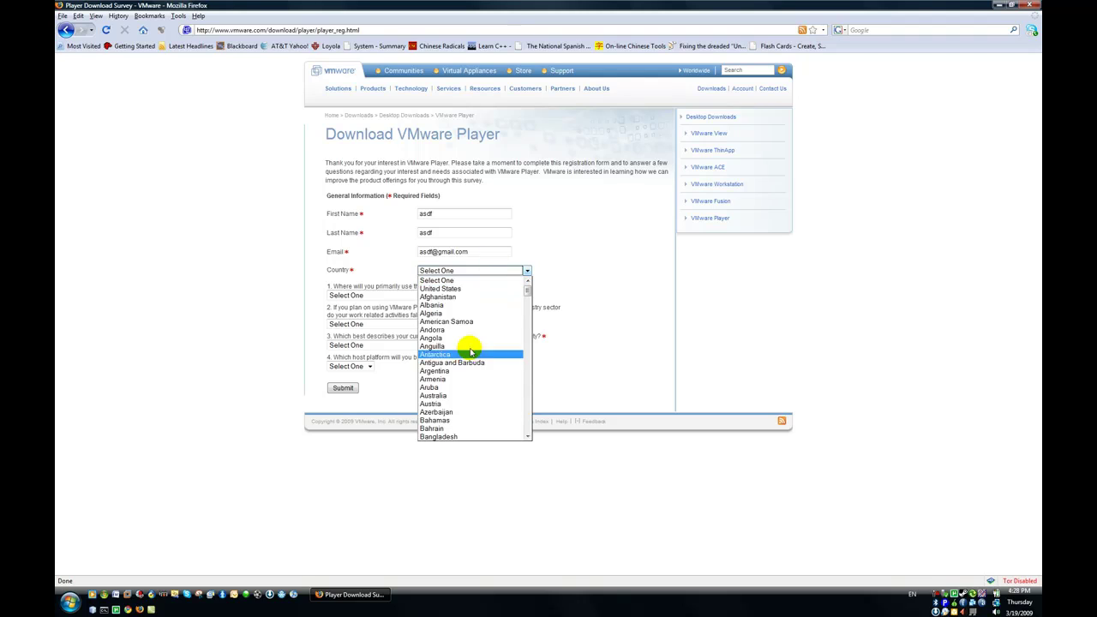
left_click(478, 289)
left_click(433, 295)
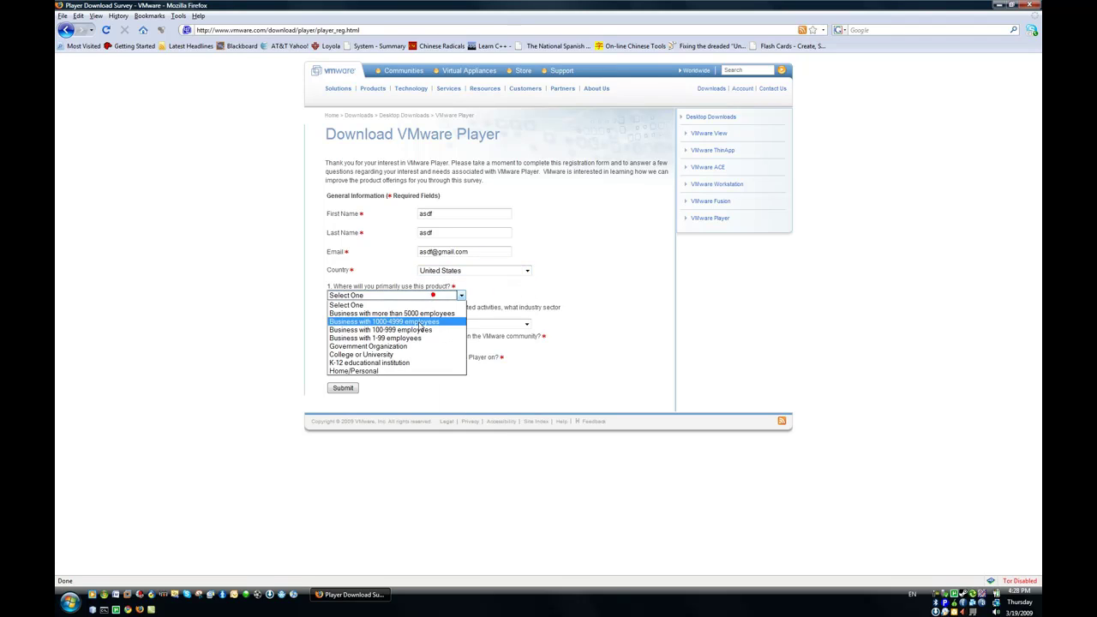
left_click(420, 329)
left_click(427, 324)
left_click(406, 348)
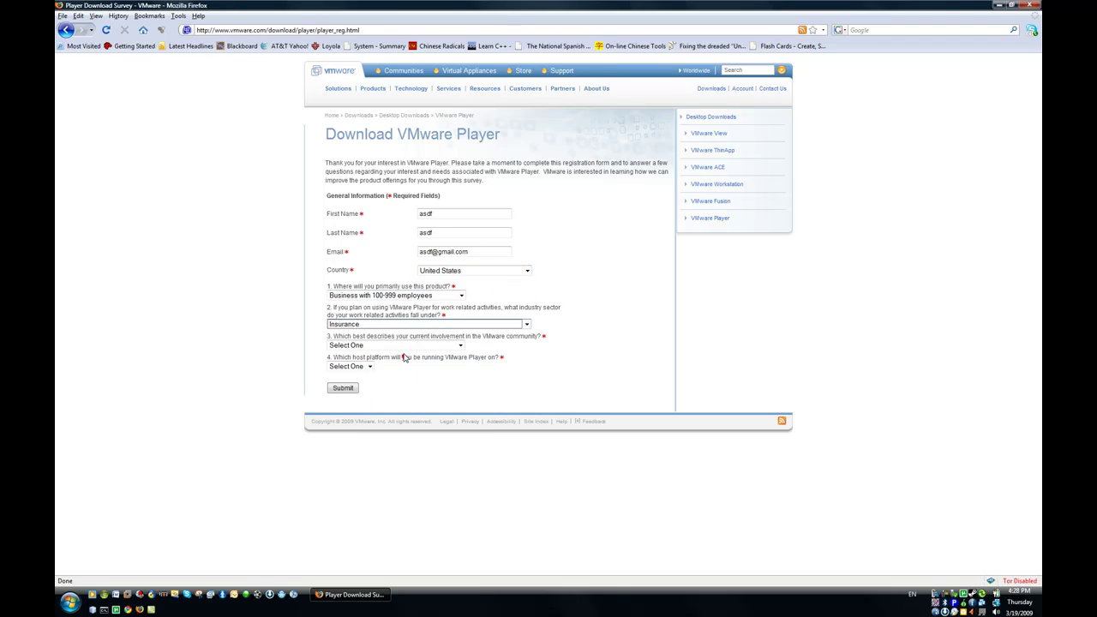
Choose 'I use VMware's free products' and Windows host platform, then submit the registration.
left_click(406, 346)
left_click(369, 370)
left_click(370, 366)
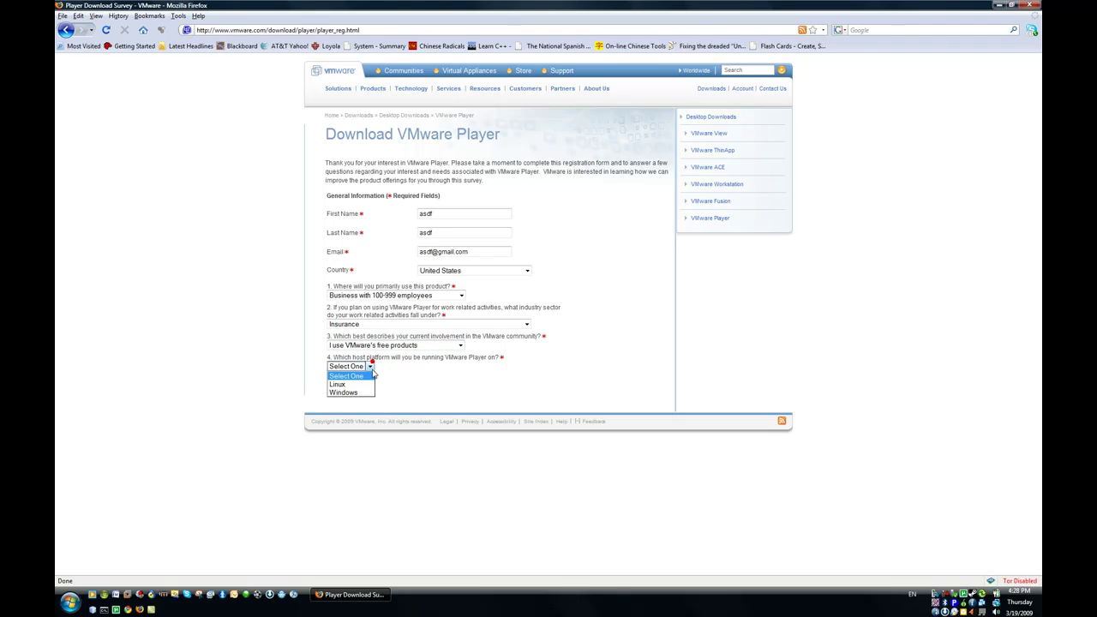
left_click(348, 391)
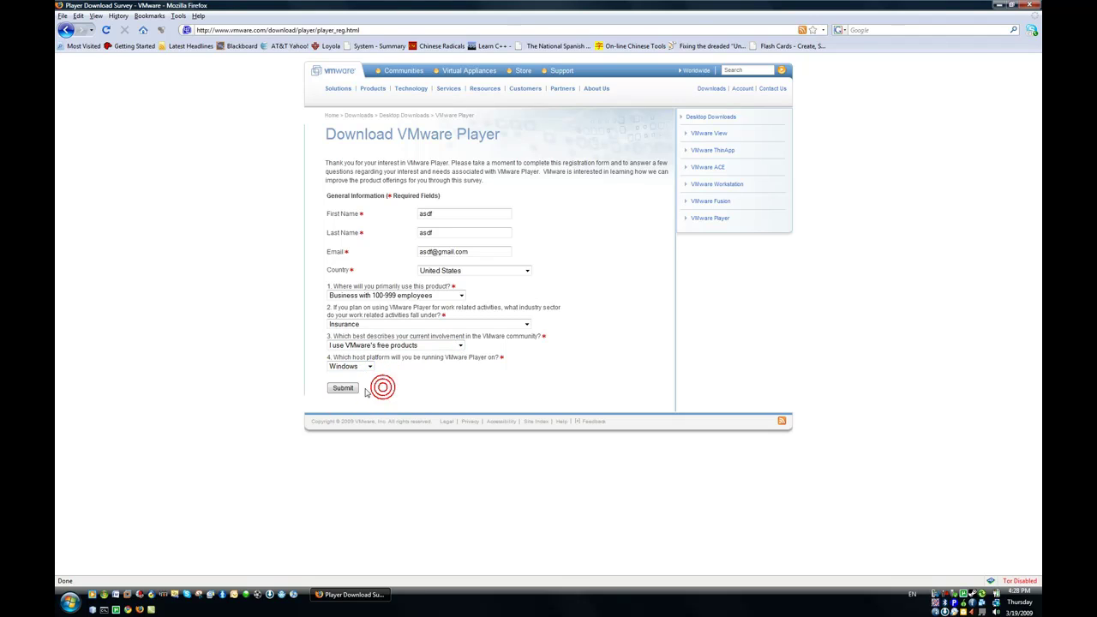
left_click_drag(394, 354, 491, 357)
left_click(490, 357)
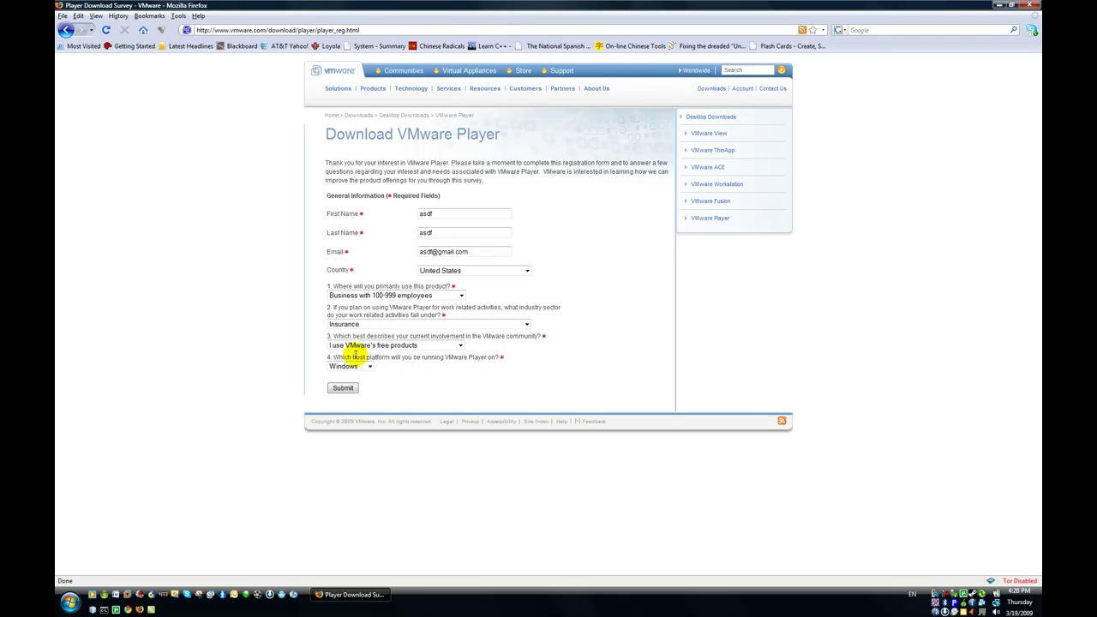
left_click(348, 389)
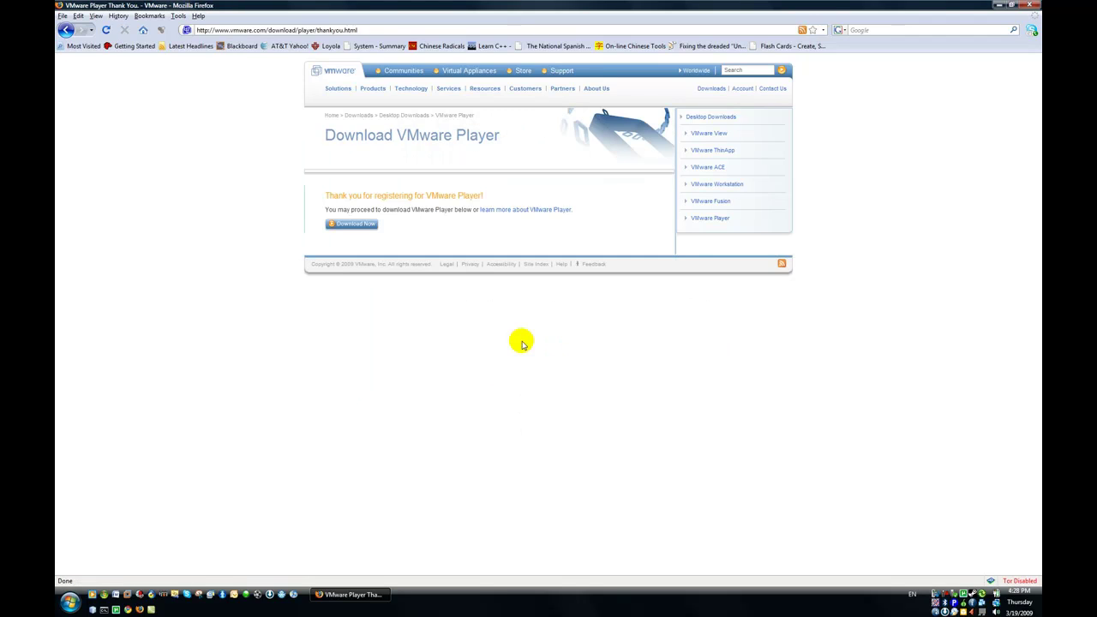
Scroll through the VMware Player end-user licence agreement and accept it.
left_click(360, 226)
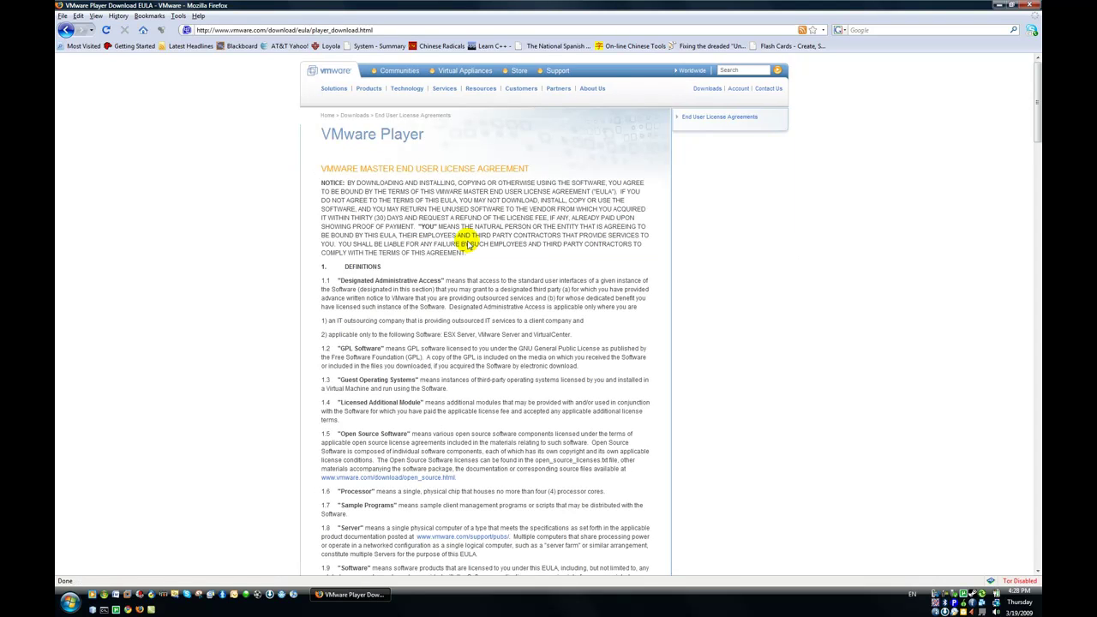
scroll(495, 239, "down", 8)
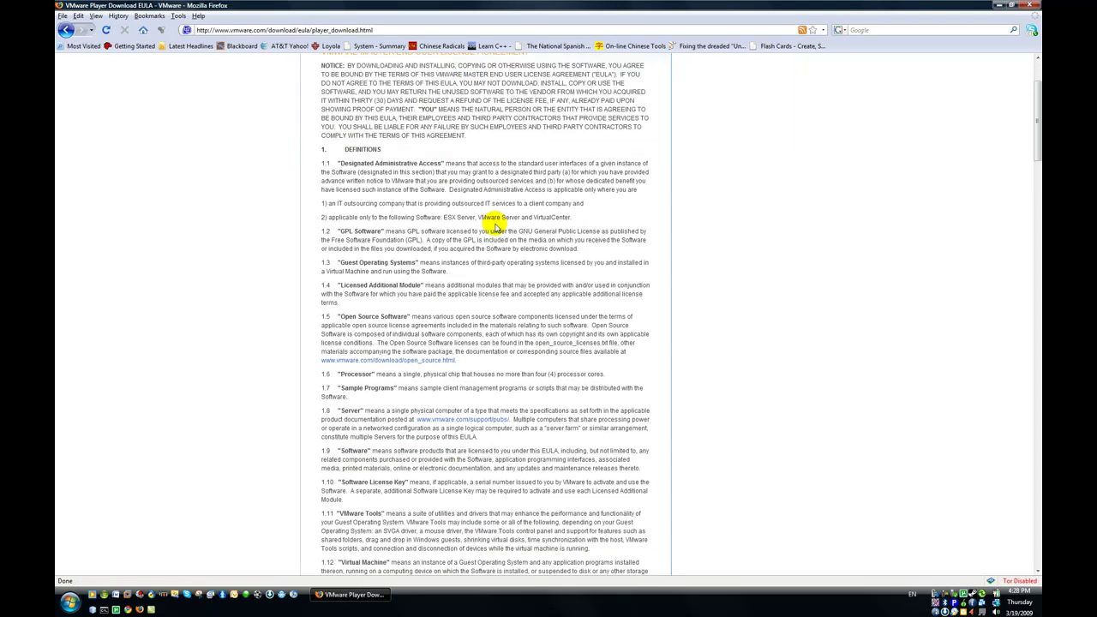
scroll(495, 239, "down", 20)
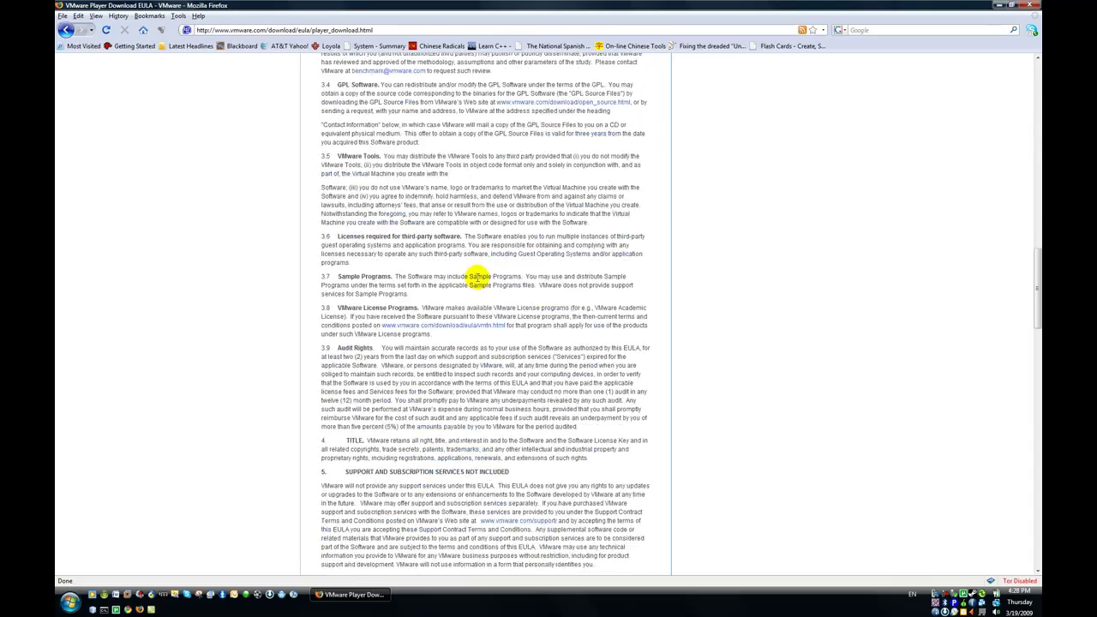
left_click_drag(1034, 361, 1022, 541)
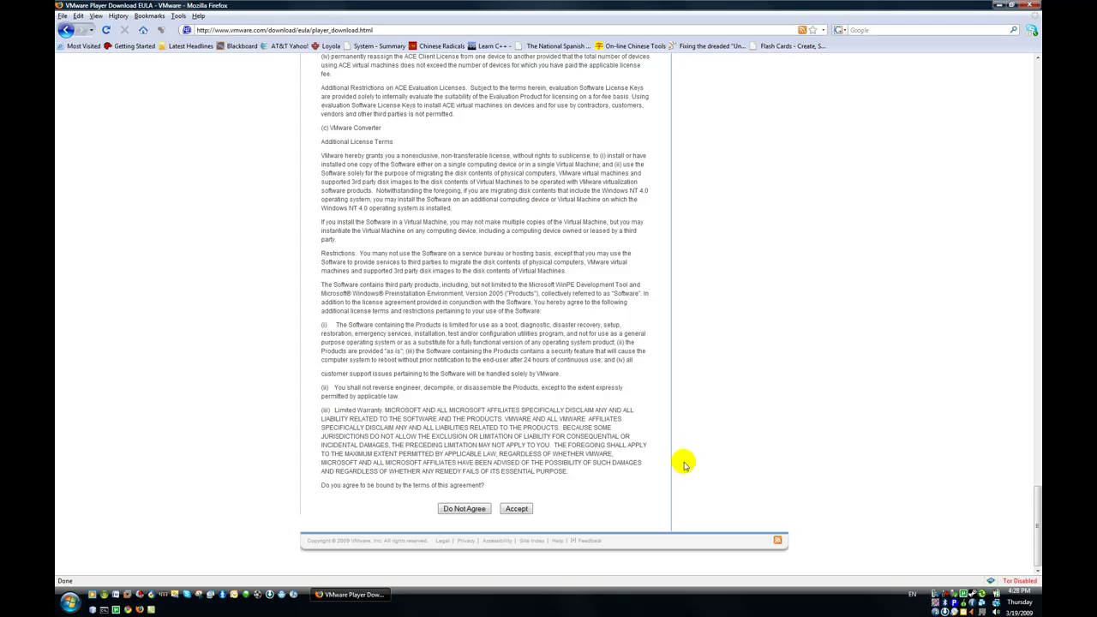
left_click(532, 510)
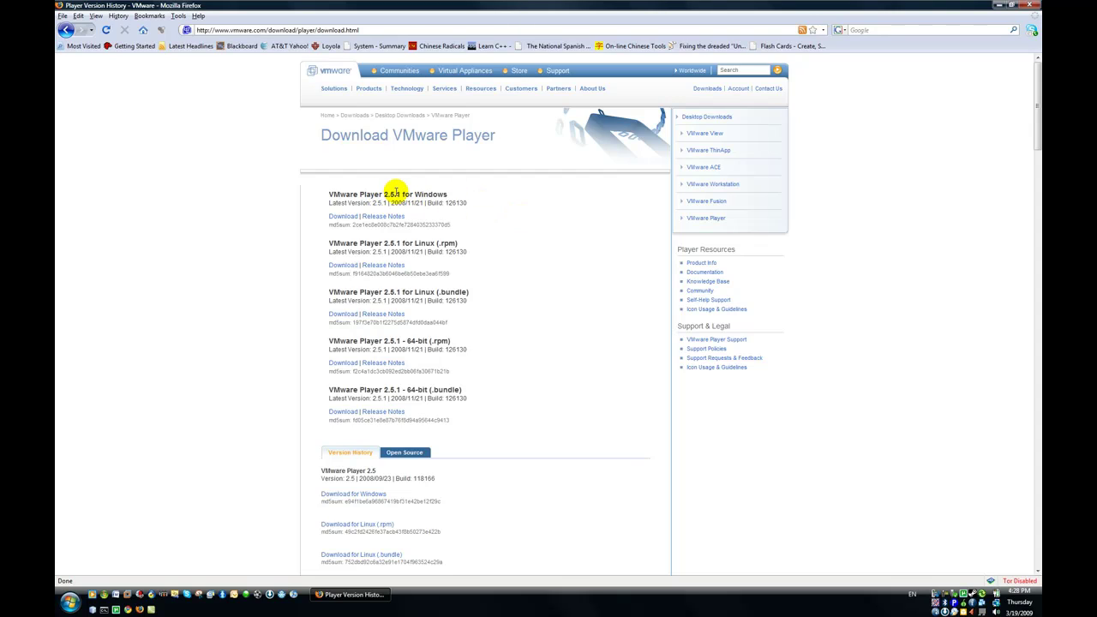
Save VMware-player-2.5.1-126130.exe for Windows to disk and minimize the Downloads window.
left_click(342, 216)
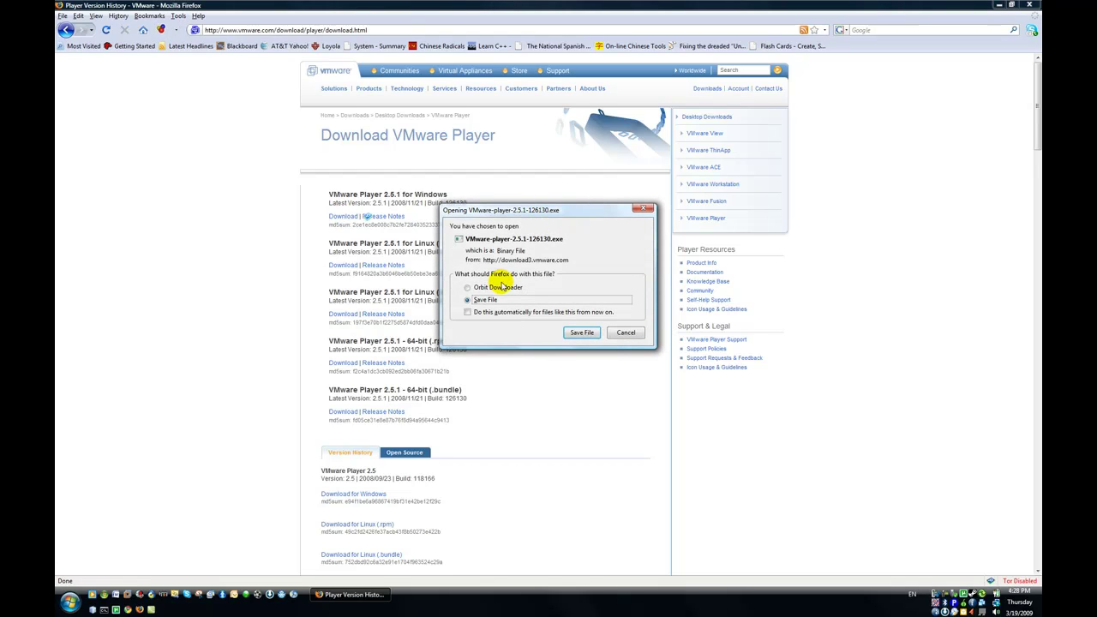
left_click(582, 332)
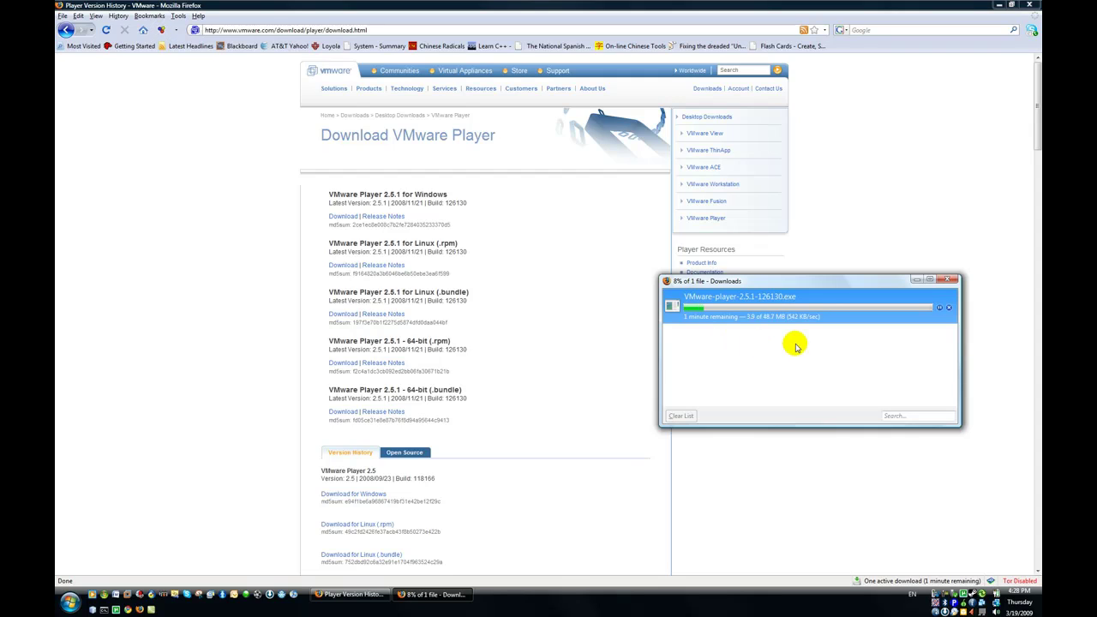
left_click(915, 280)
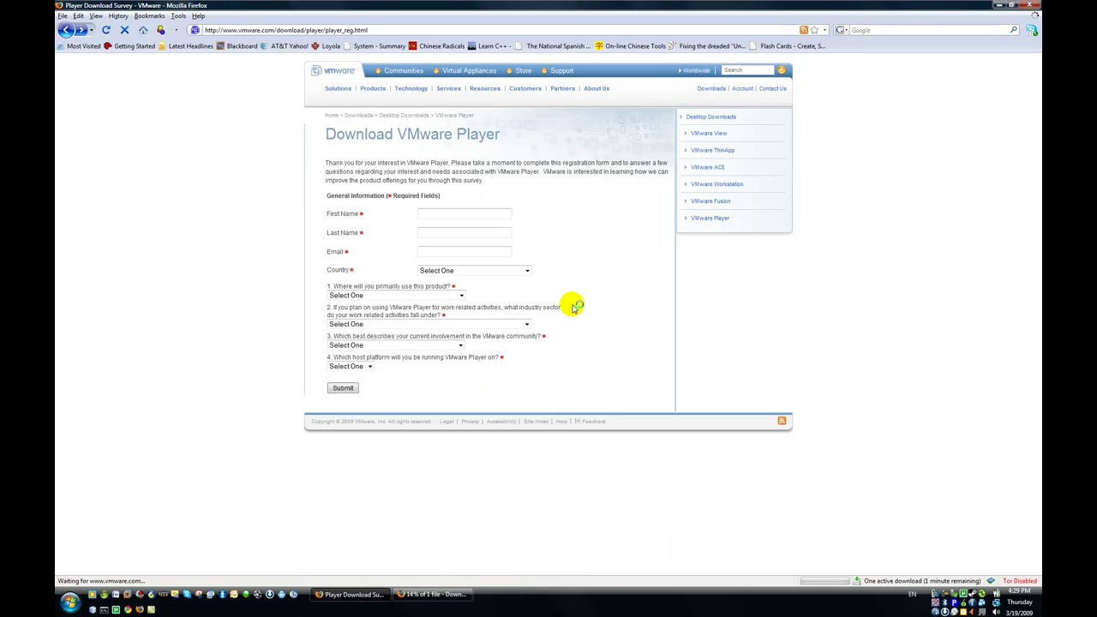
Go back to the Backtrack 4 Beta guide page while the installer finishes downloading.
key("alt+Left")
key("alt+Left")
key("alt+Left")
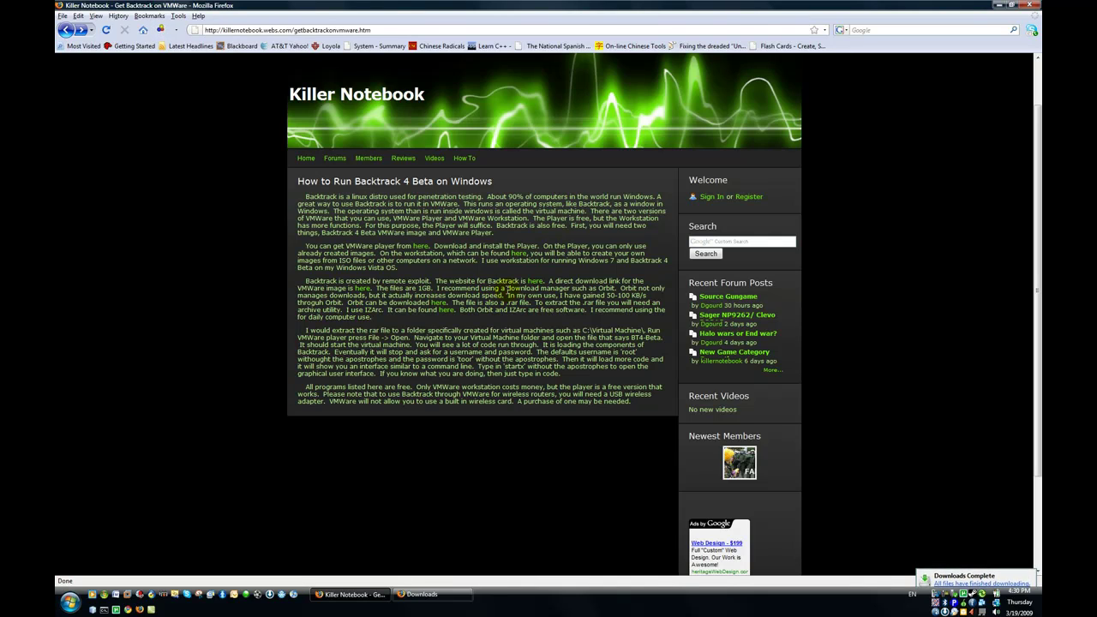
Close Firefox and browse Computer > Local Disk (D:) > Downloads to see the installer and bt4 archive.
left_click(1036, 6)
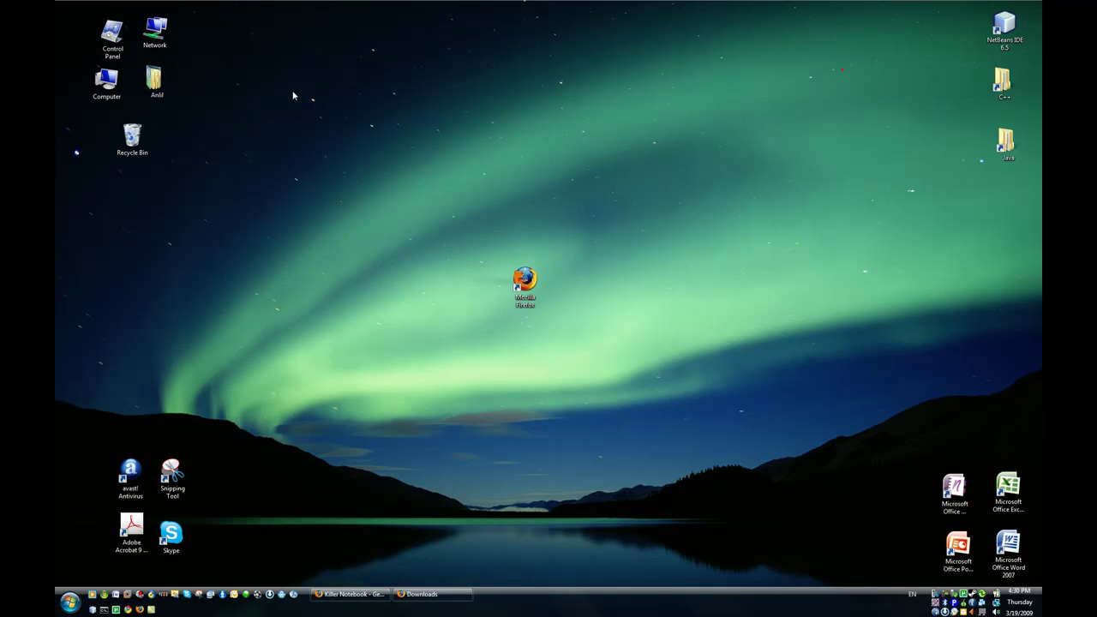
double_click(107, 80)
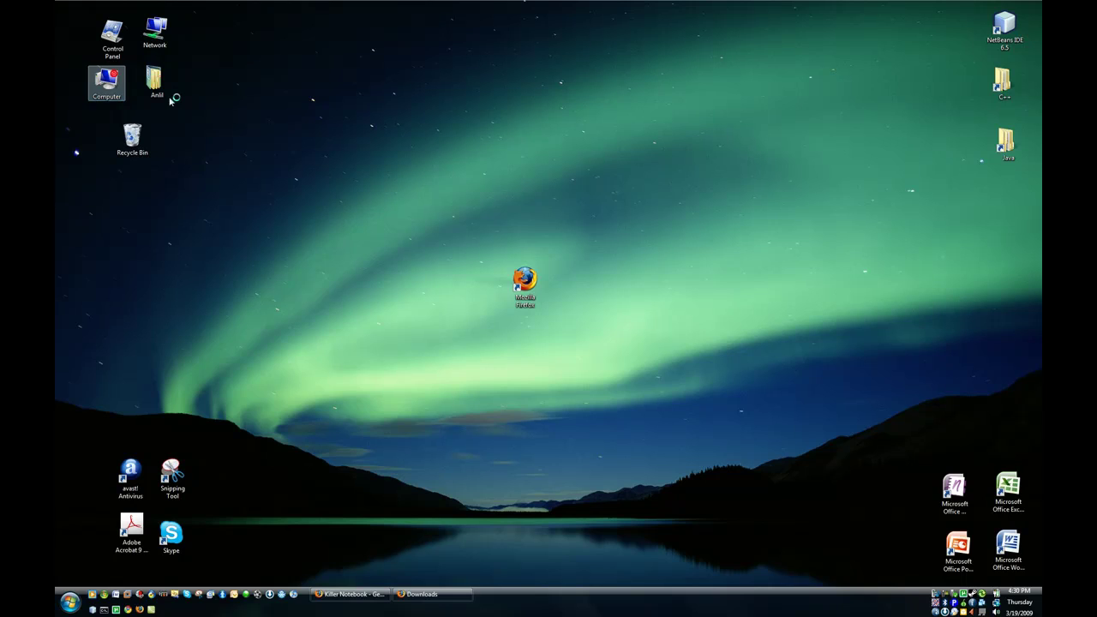
left_click(463, 219)
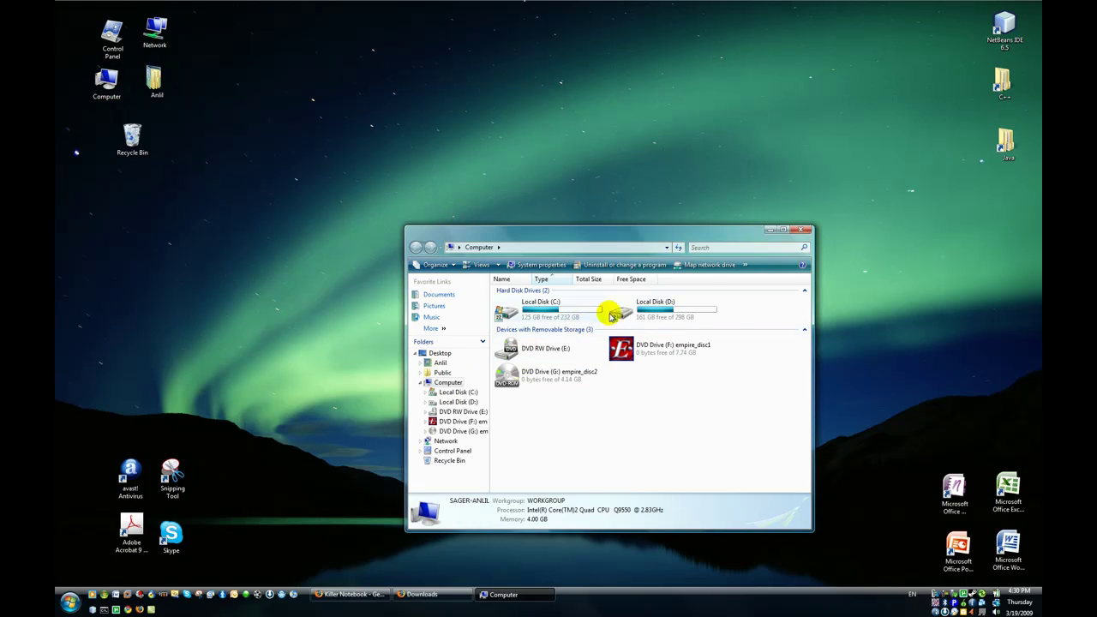
double_click(615, 313)
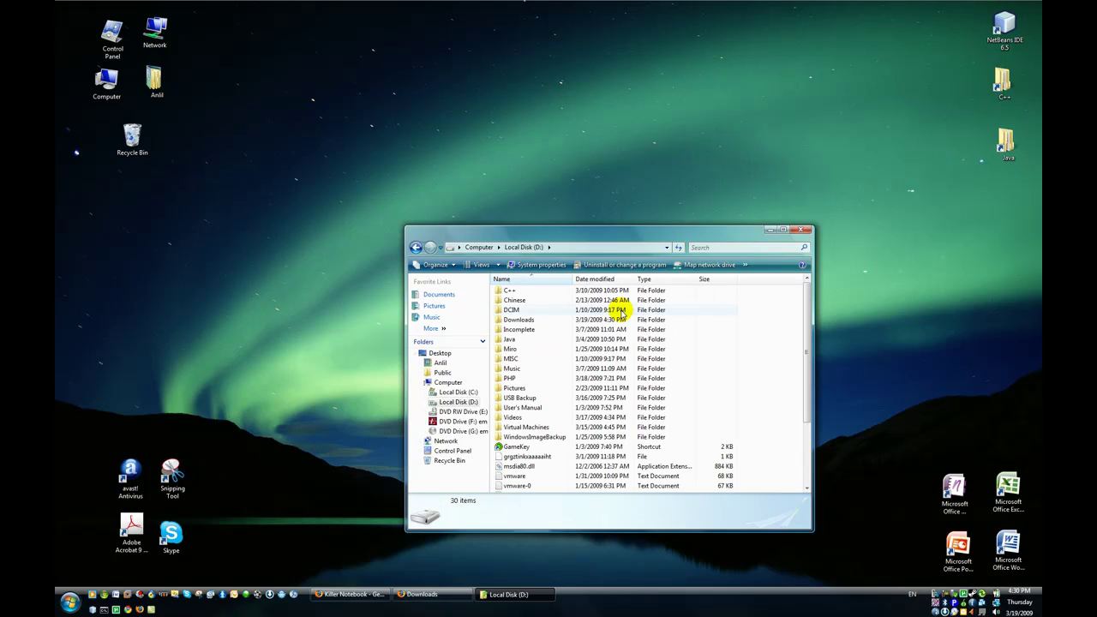
left_click(537, 319)
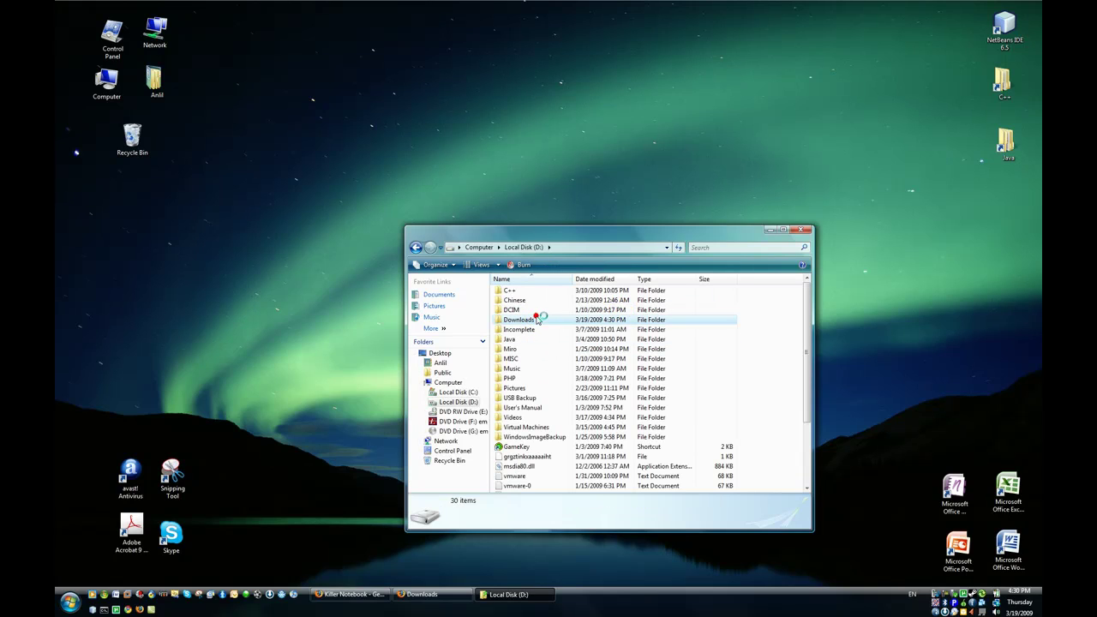
double_click(537, 319)
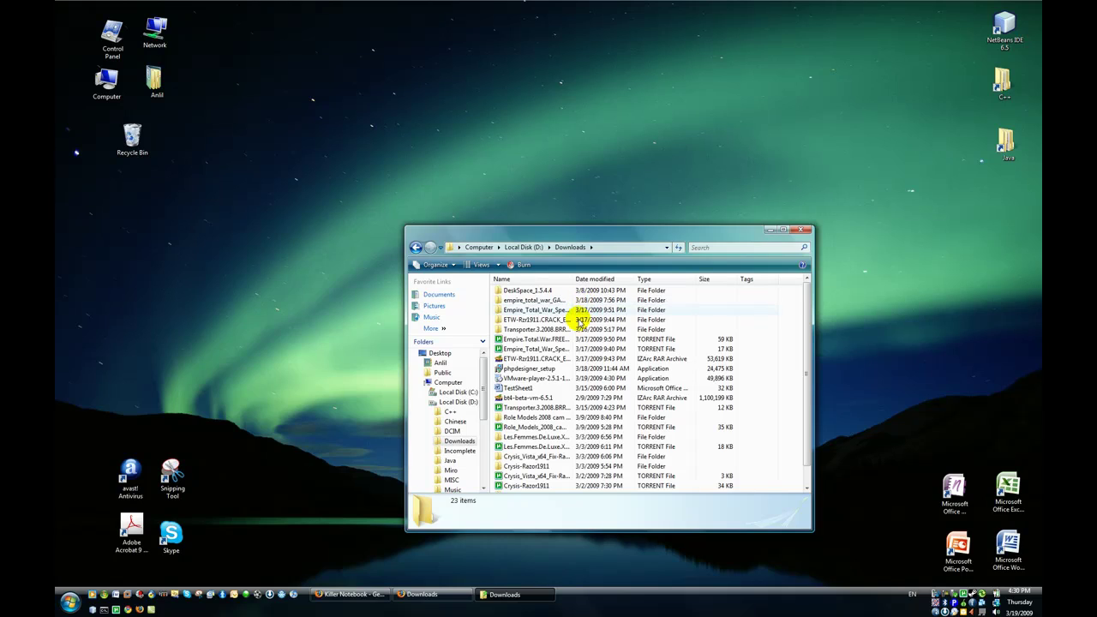
scroll(580, 319, "down", 1)
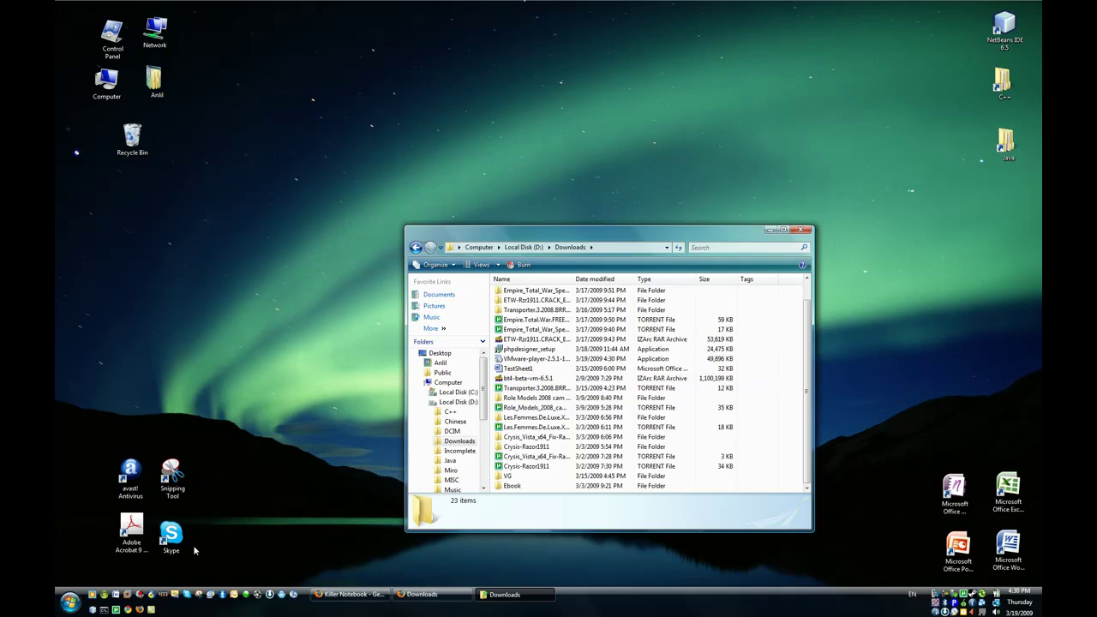
Launch IZArc via Start search, placing it upper left and the Downloads window upper right.
left_click(70, 601)
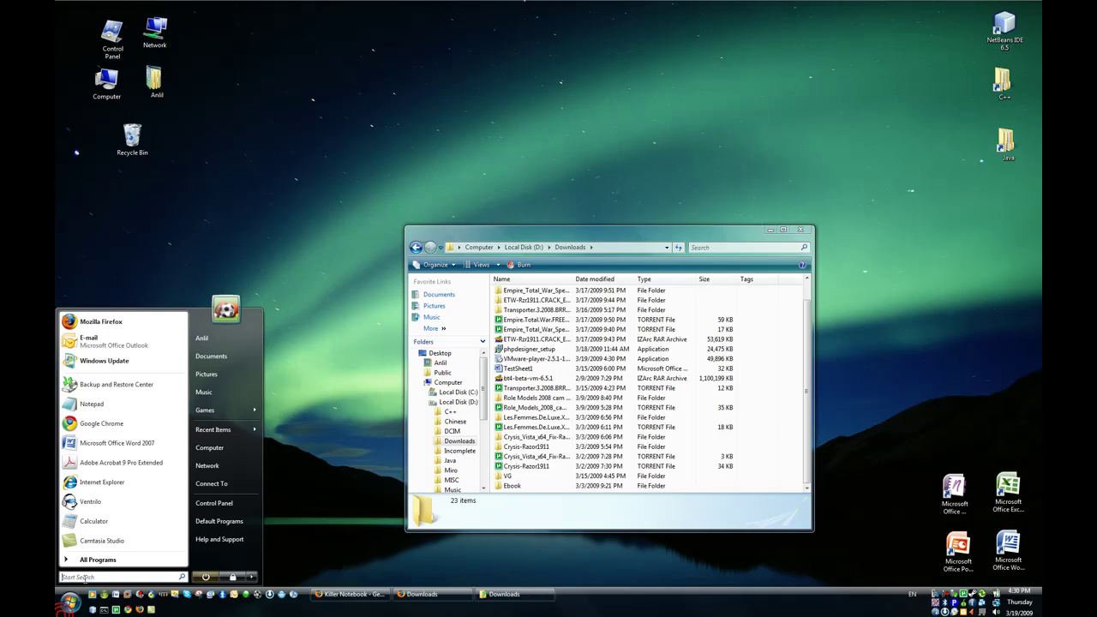
type("izar")
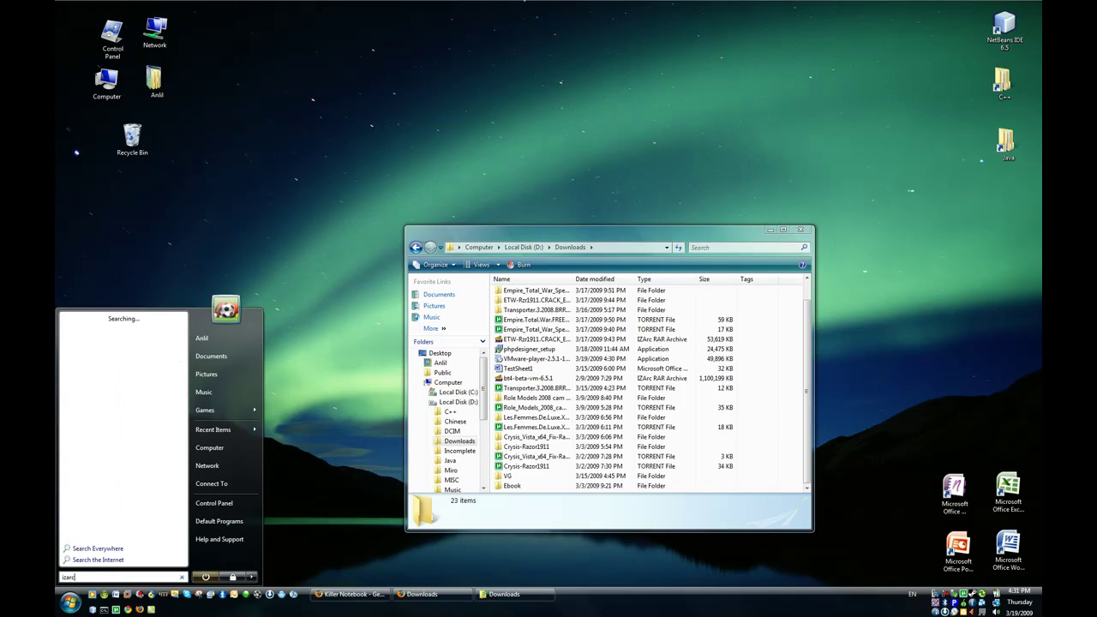
type("c")
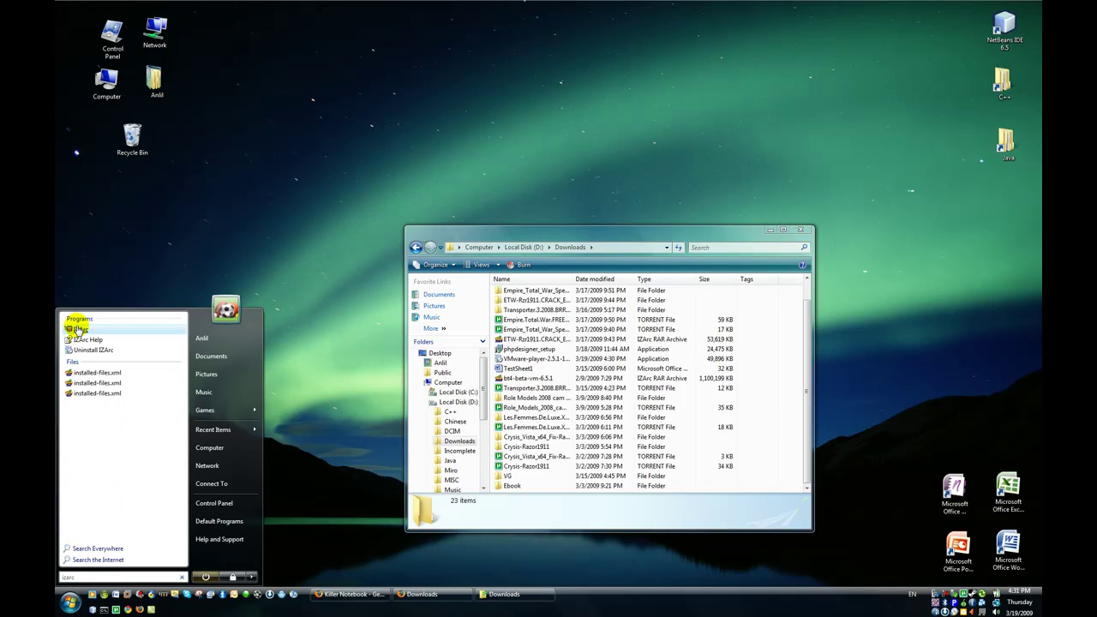
left_click(77, 328)
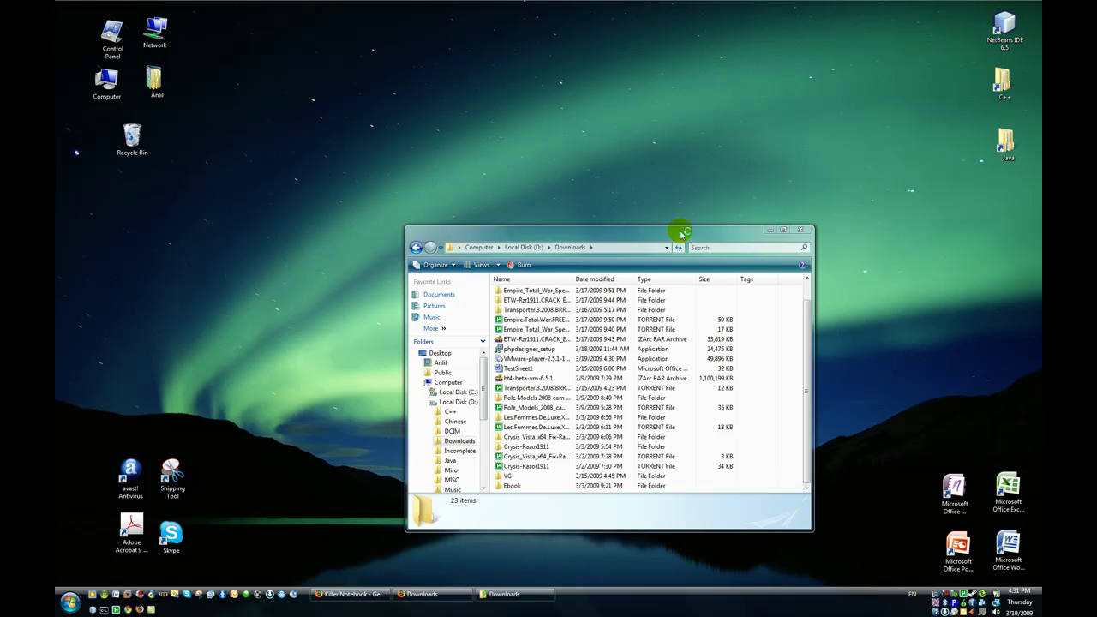
left_click_drag(683, 231, 840, 168)
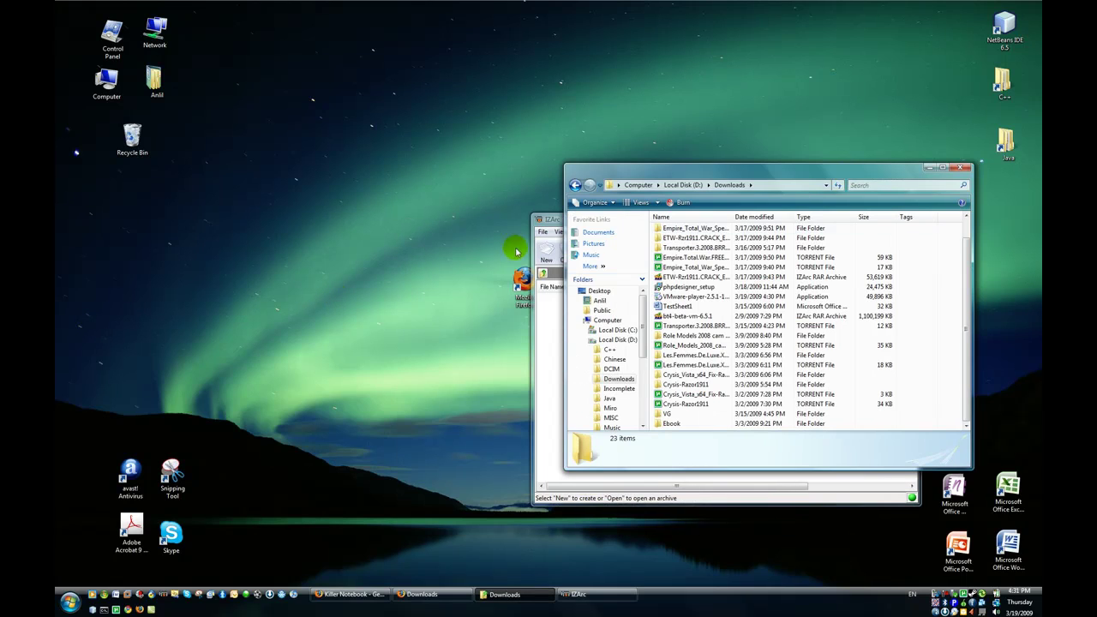
left_click(549, 257)
left_click_drag(629, 225, 198, 167)
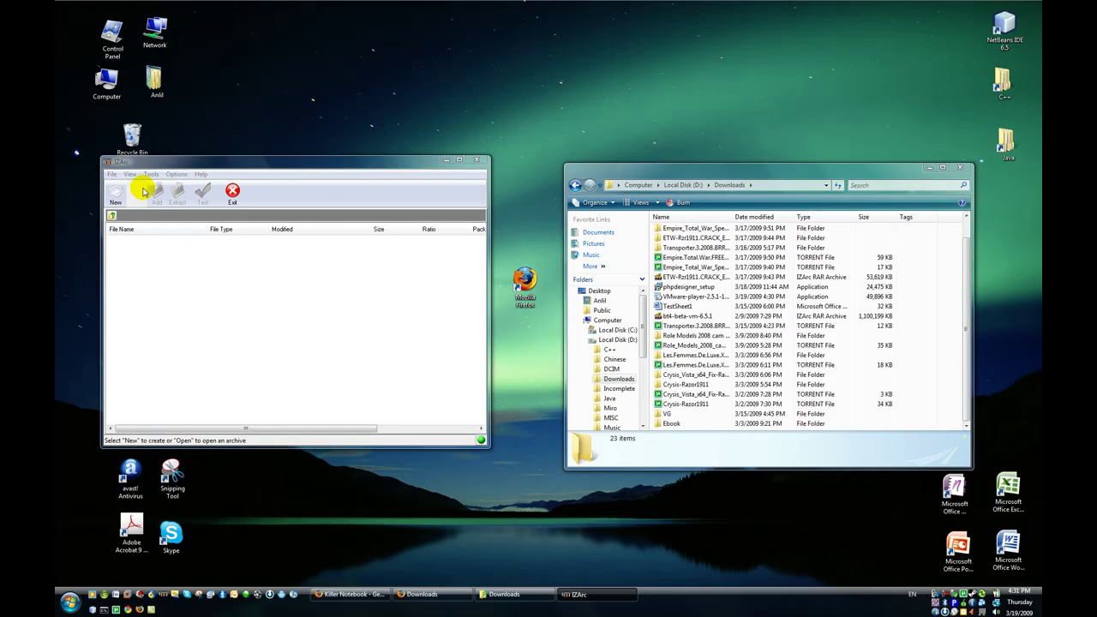
Open D:\Downloads\bt4-beta-vm-6.5.1.rar in IZArc.
left_click(139, 192)
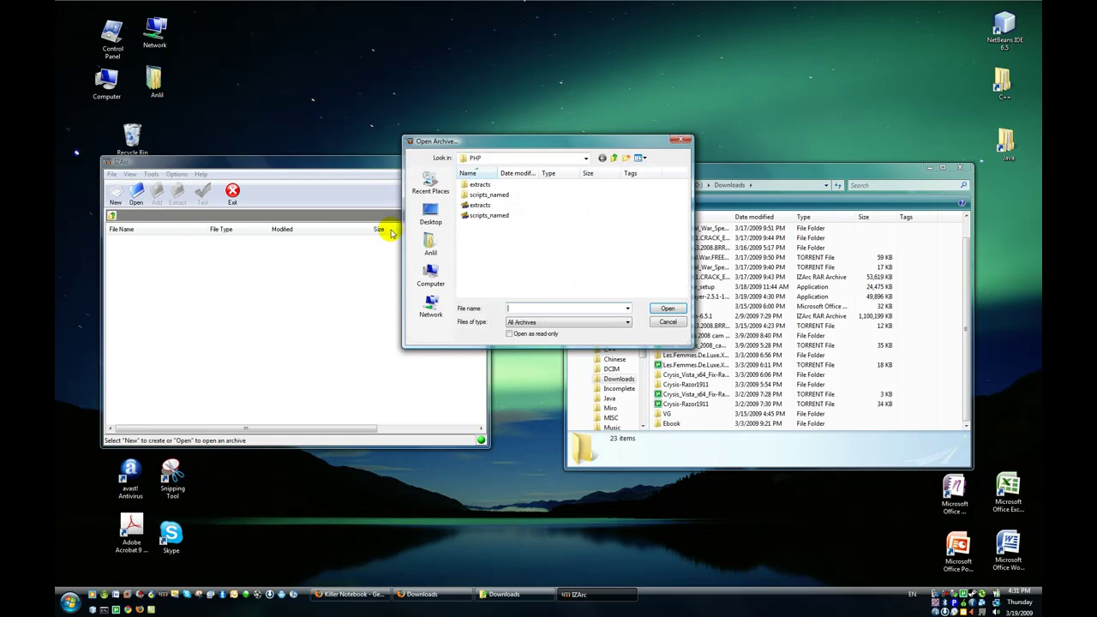
left_click(431, 271)
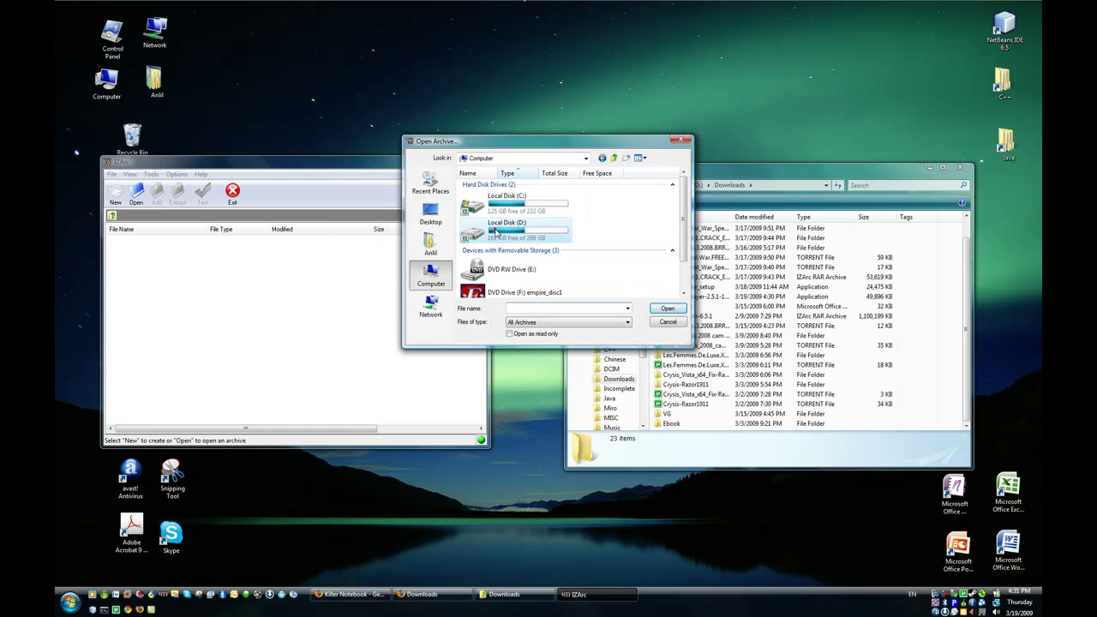
left_click(496, 230)
double_click(495, 230)
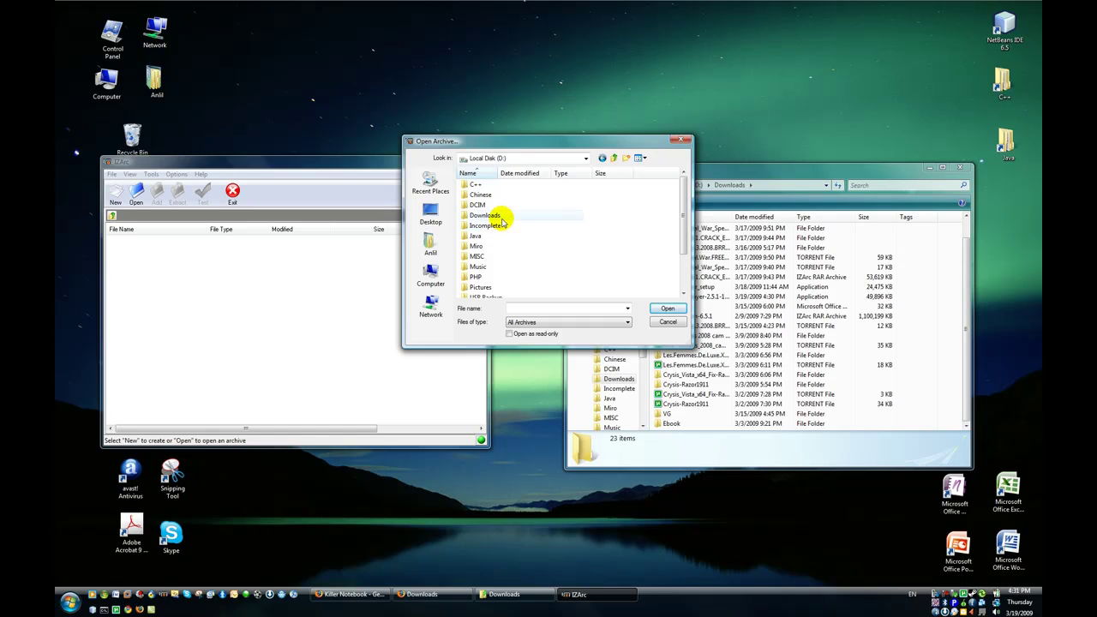
double_click(497, 216)
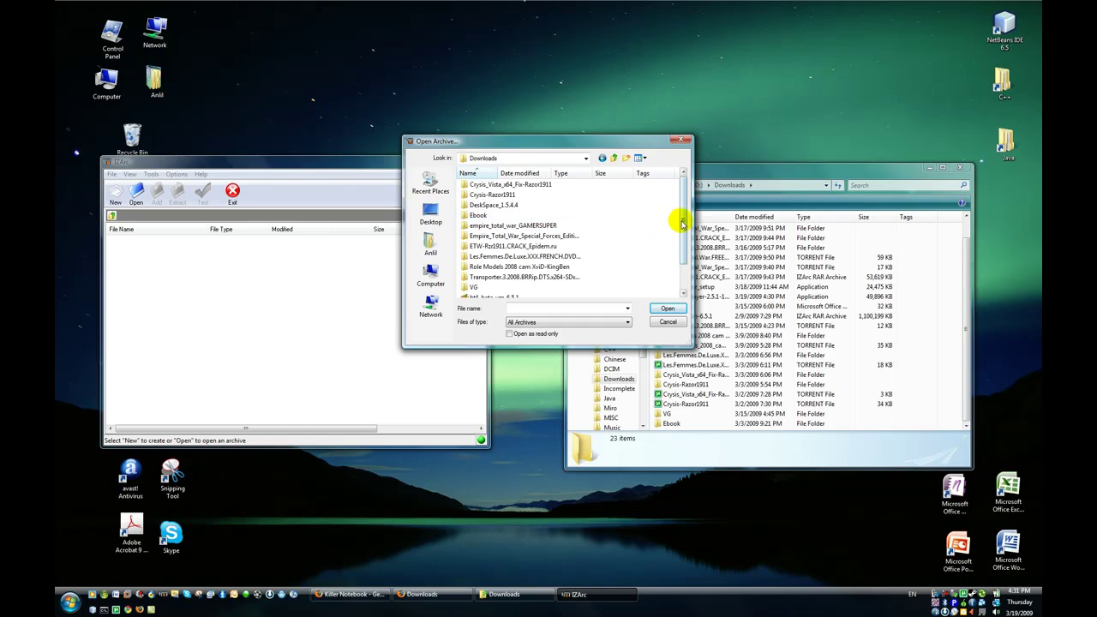
scroll(683, 215, "down", 2)
left_click(485, 262)
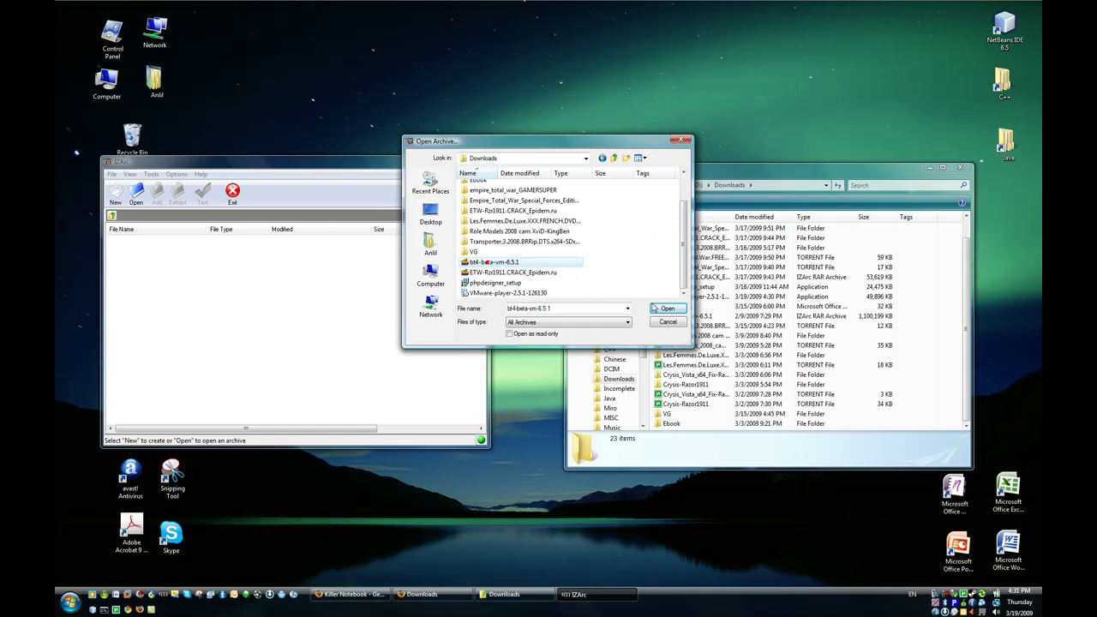
left_click(663, 308)
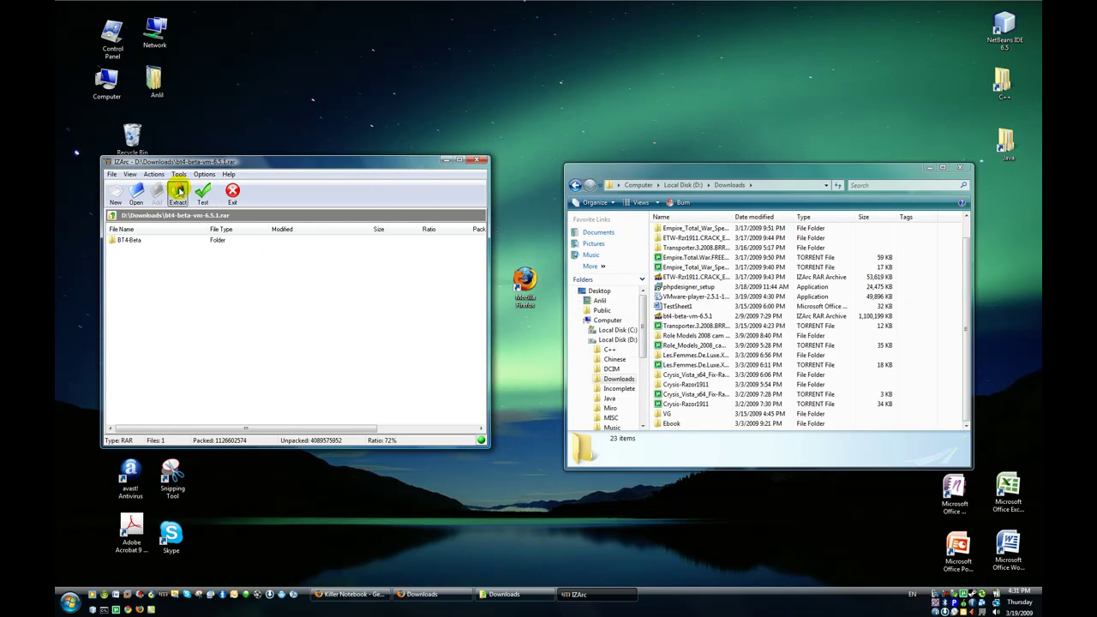
Extract the bt4-beta-vm-6.5.1 archive in IZArc, then move the Downloads folder window aside.
left_click(179, 192)
left_click(519, 357)
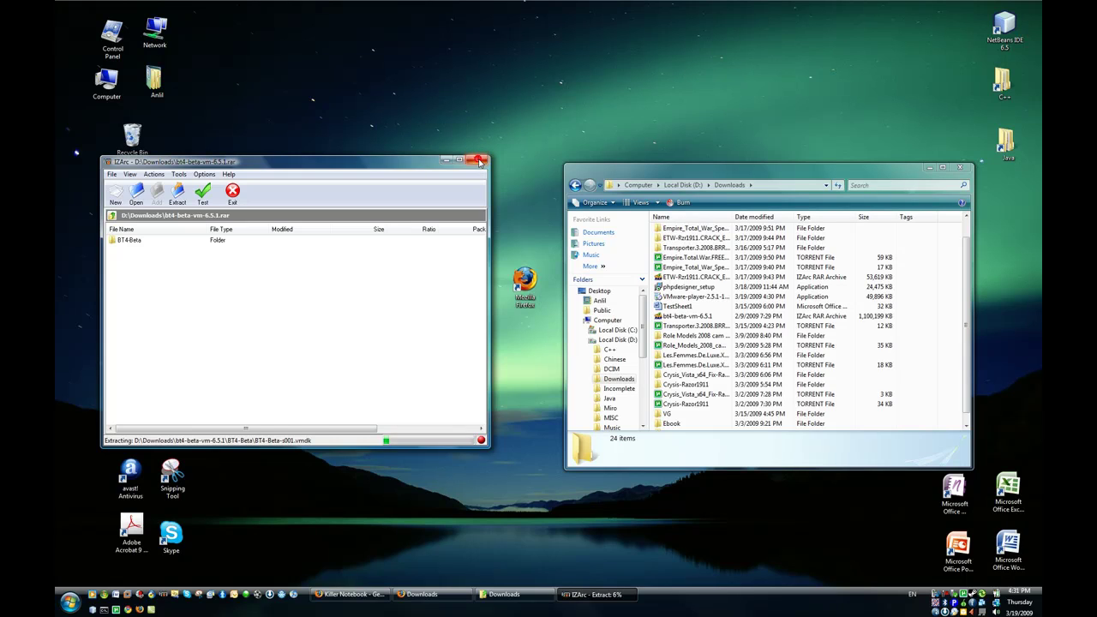
left_click(507, 153)
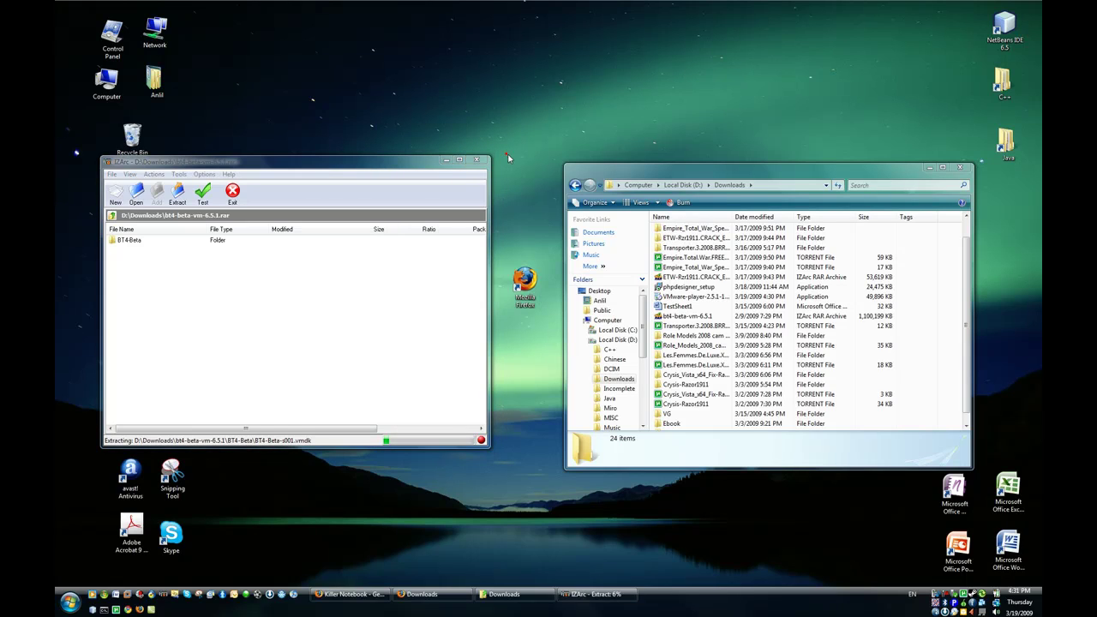
left_click_drag(666, 174, 195, 152)
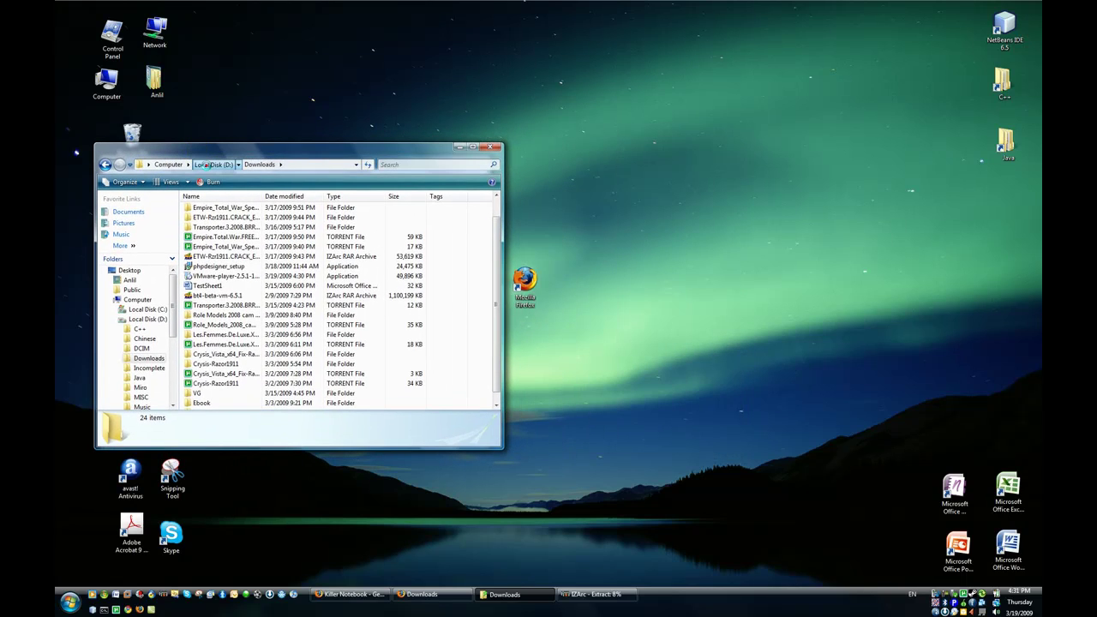
Review the extracted files in D:\Virtual Machines\BT4-Beta, then close that folder window.
left_click(208, 165)
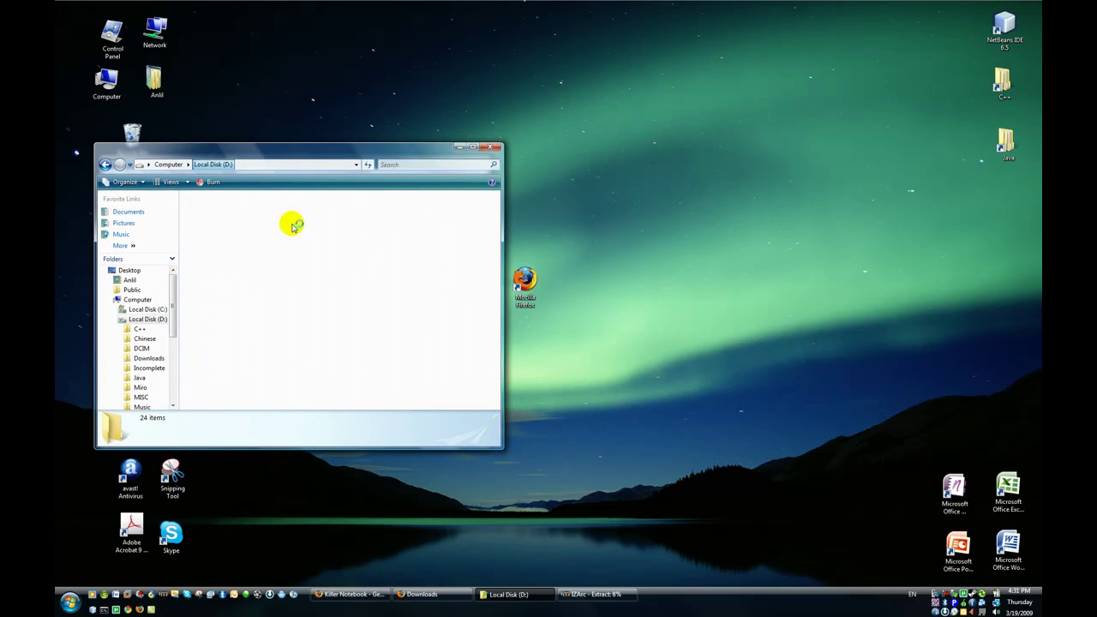
scroll(442, 296, "down", 3)
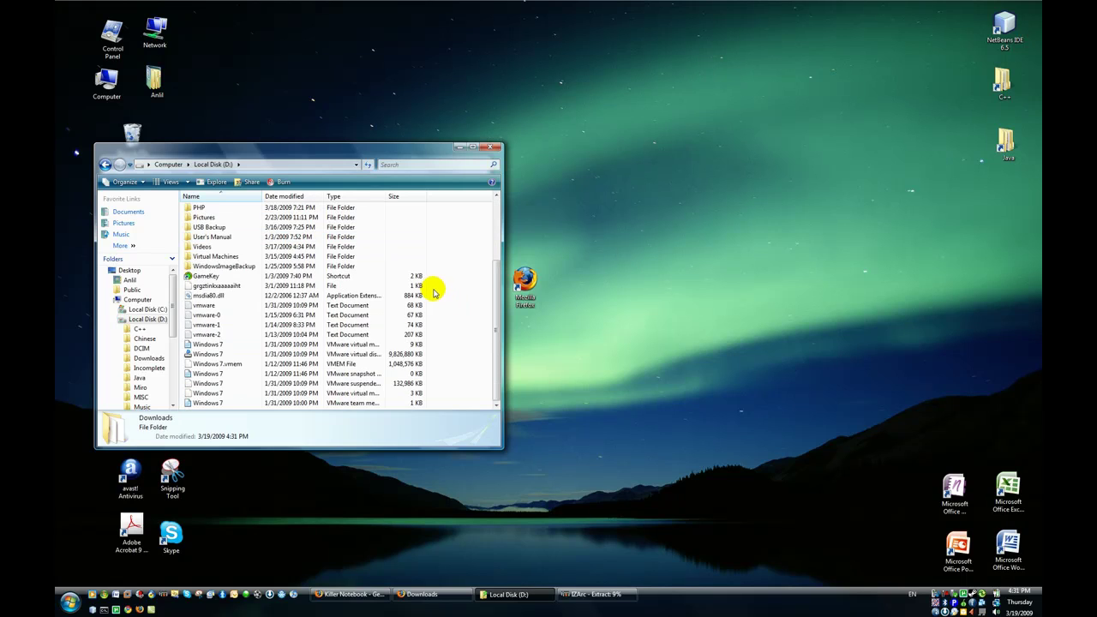
scroll(360, 309, "up", 2)
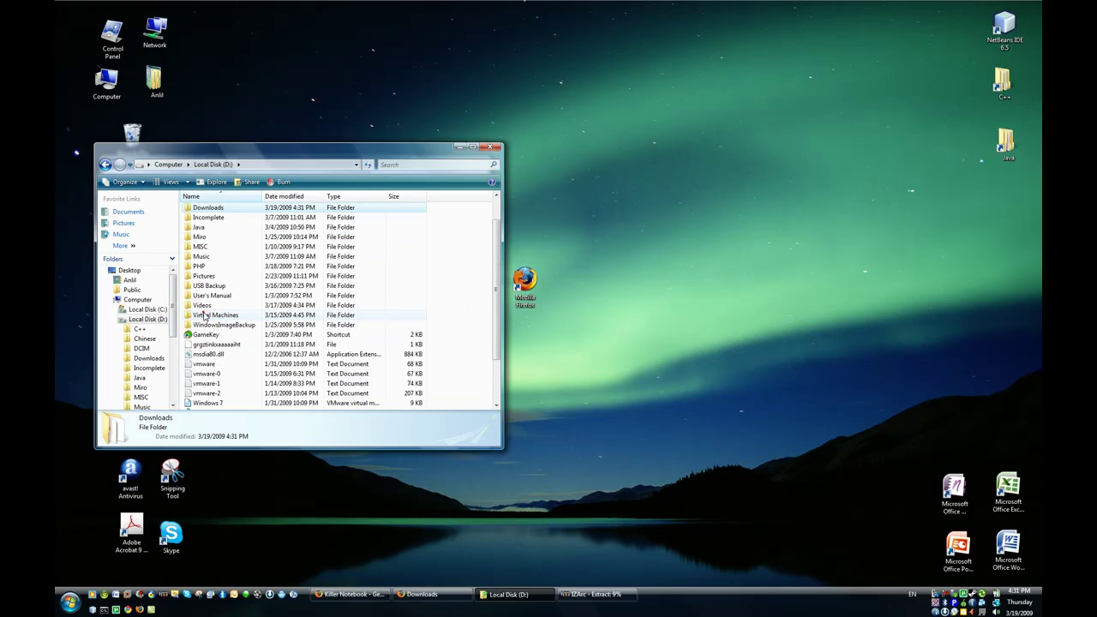
left_click(204, 316)
double_click(204, 315)
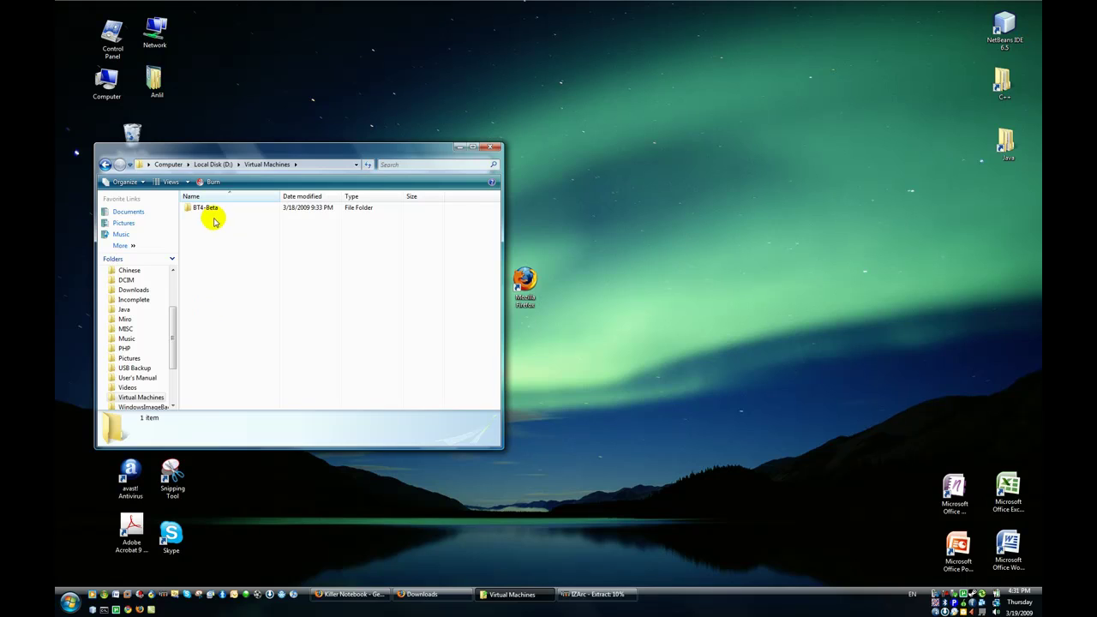
mouse_move(212, 215)
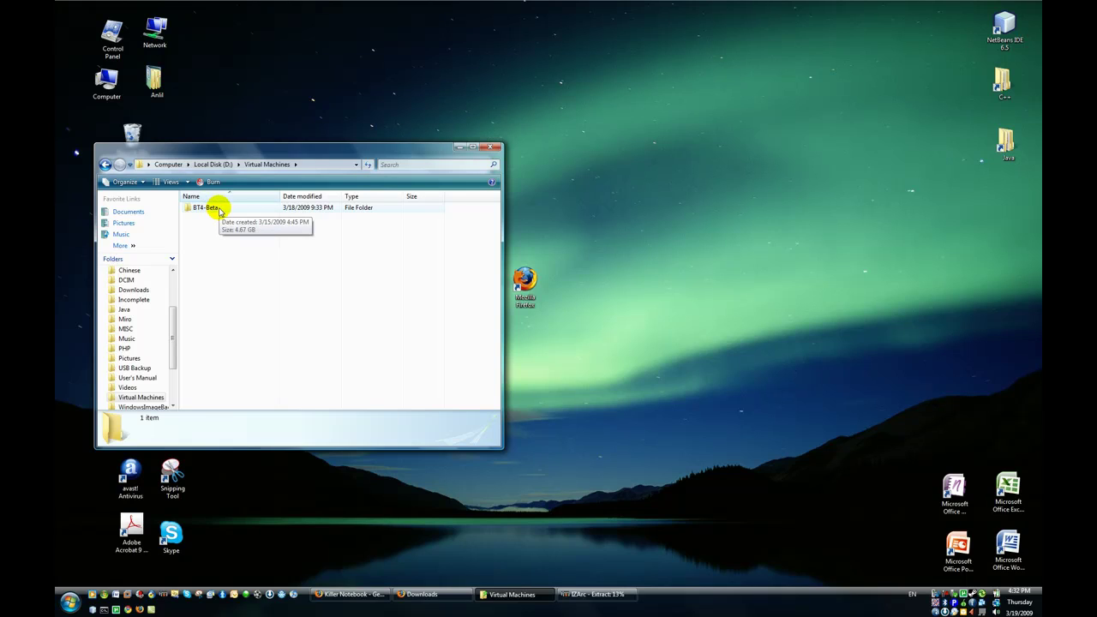
double_click(219, 211)
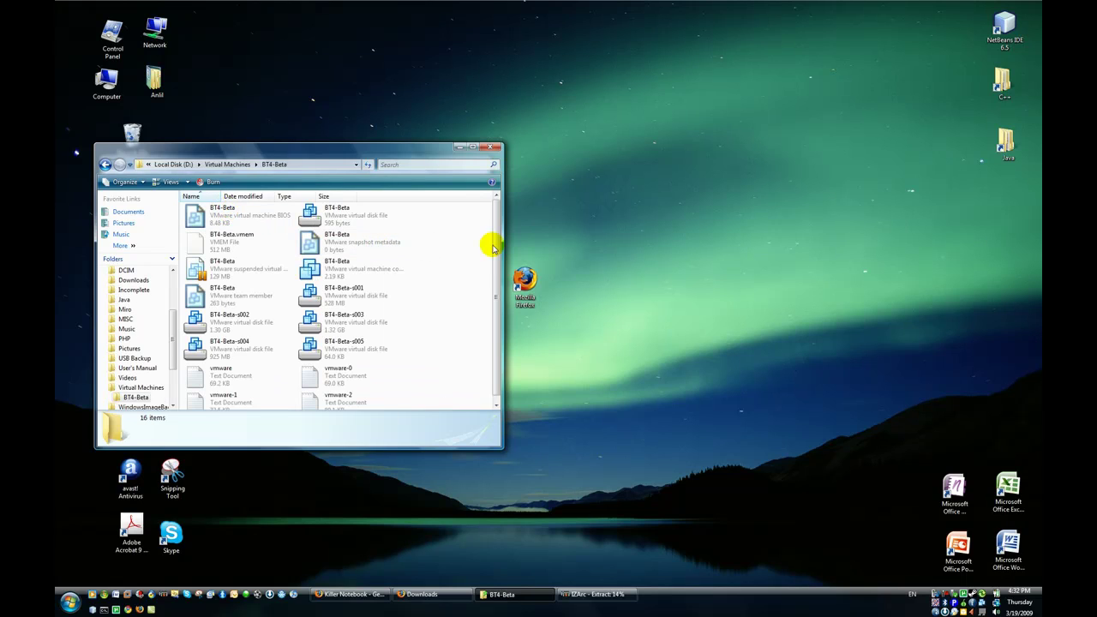
scroll(266, 270, "down", 1)
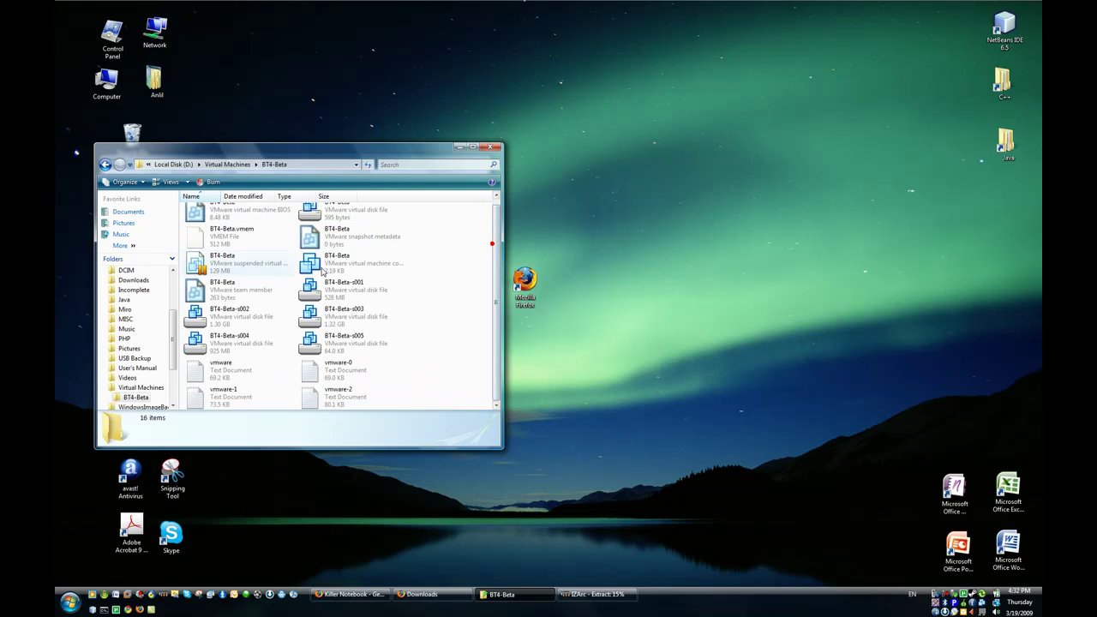
mouse_move(335, 271)
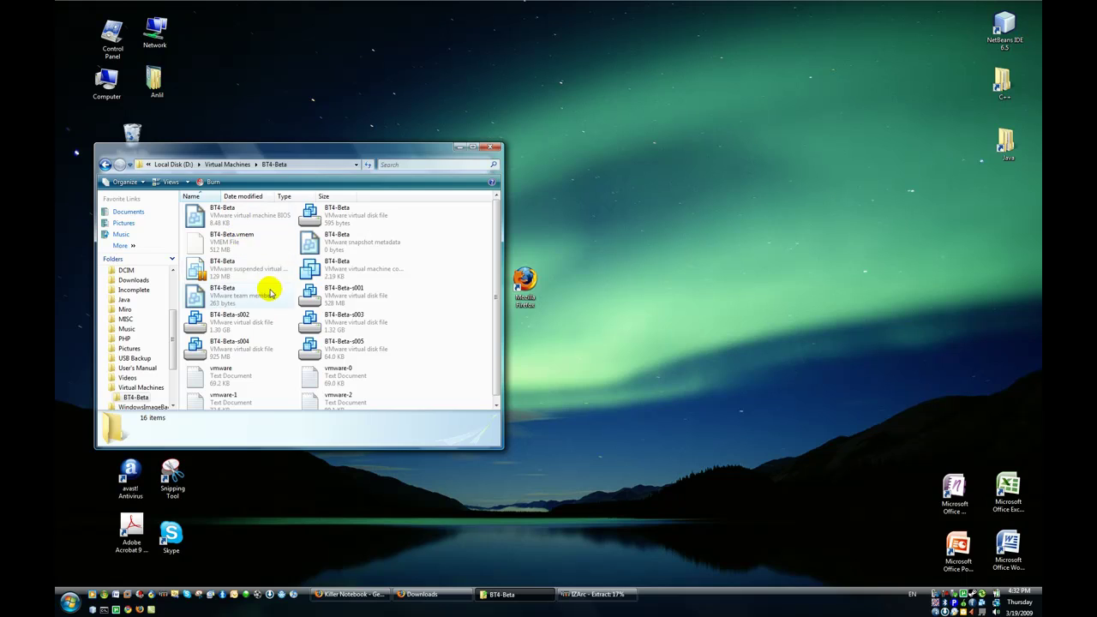
scroll(483, 304, "up", 1)
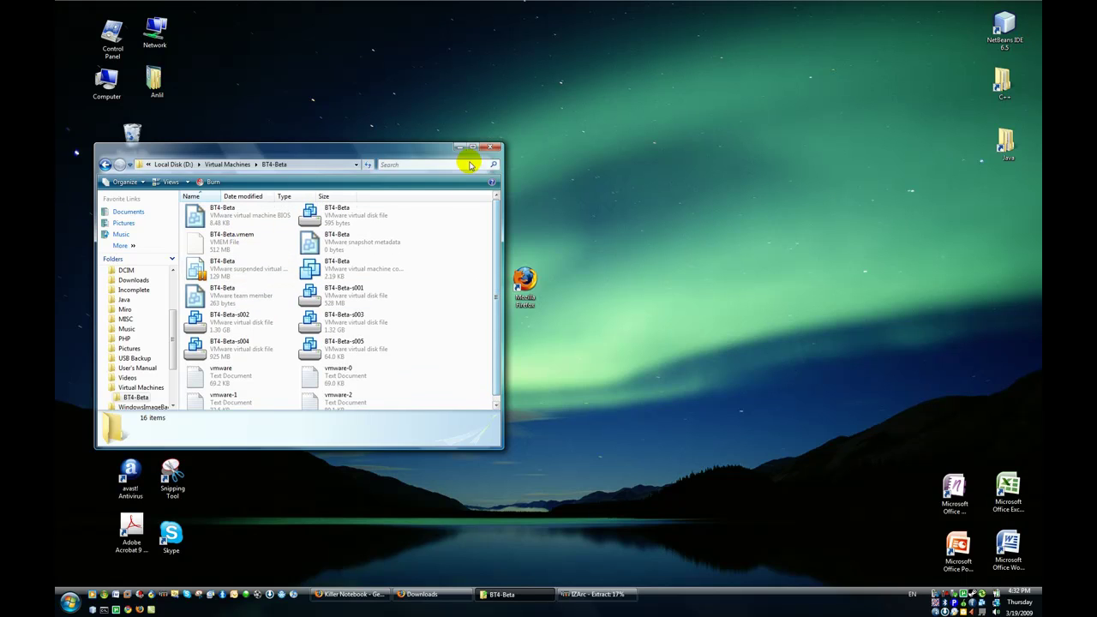
left_click(487, 150)
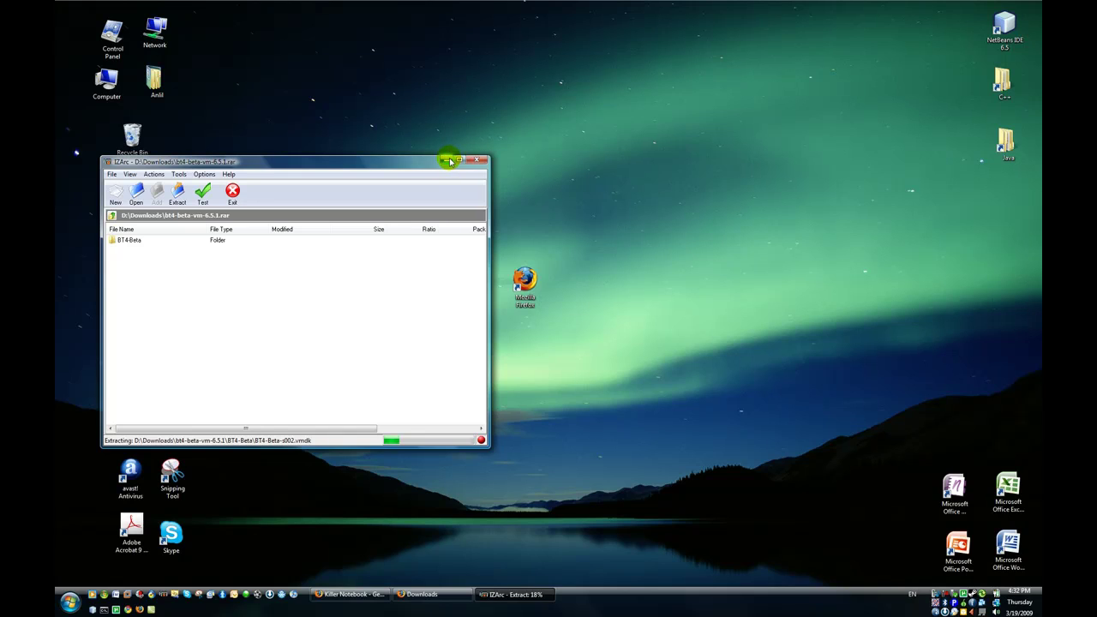
Minimize IZArc and run VMware-player-2.5.1-126130.exe from Firefox's Downloads, approving both security prompts.
left_click(447, 159)
left_click(433, 594)
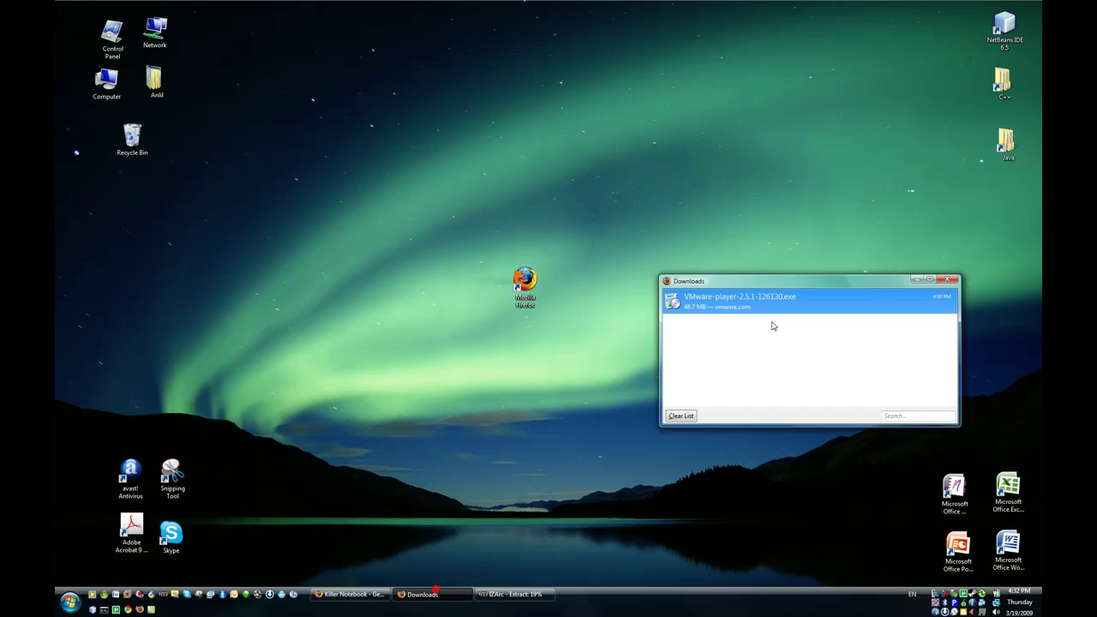
double_click(773, 302)
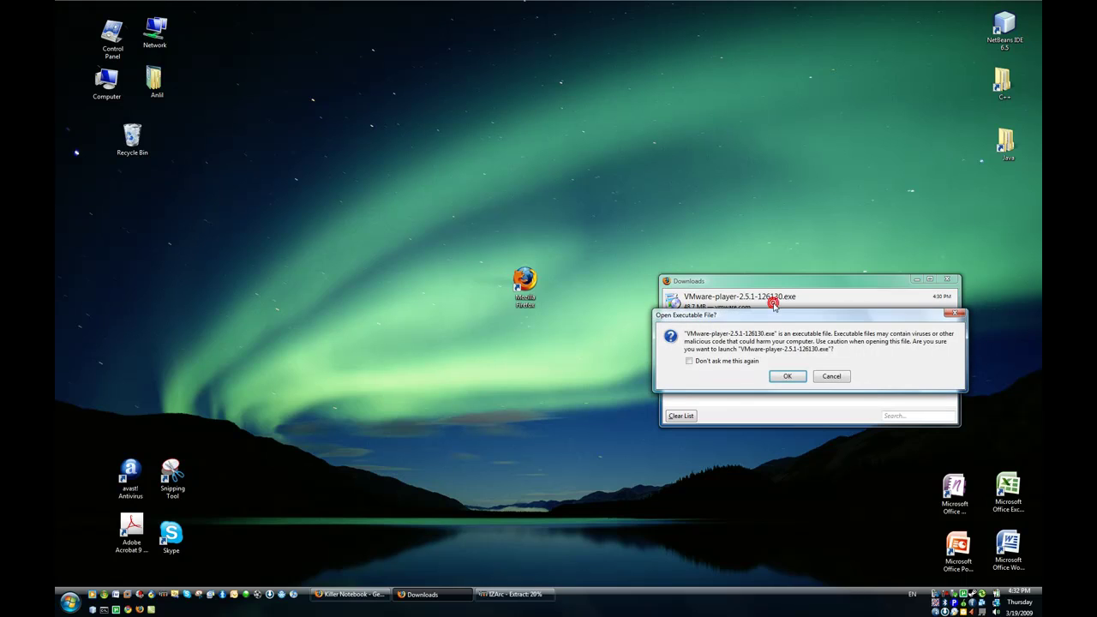
left_click(787, 374)
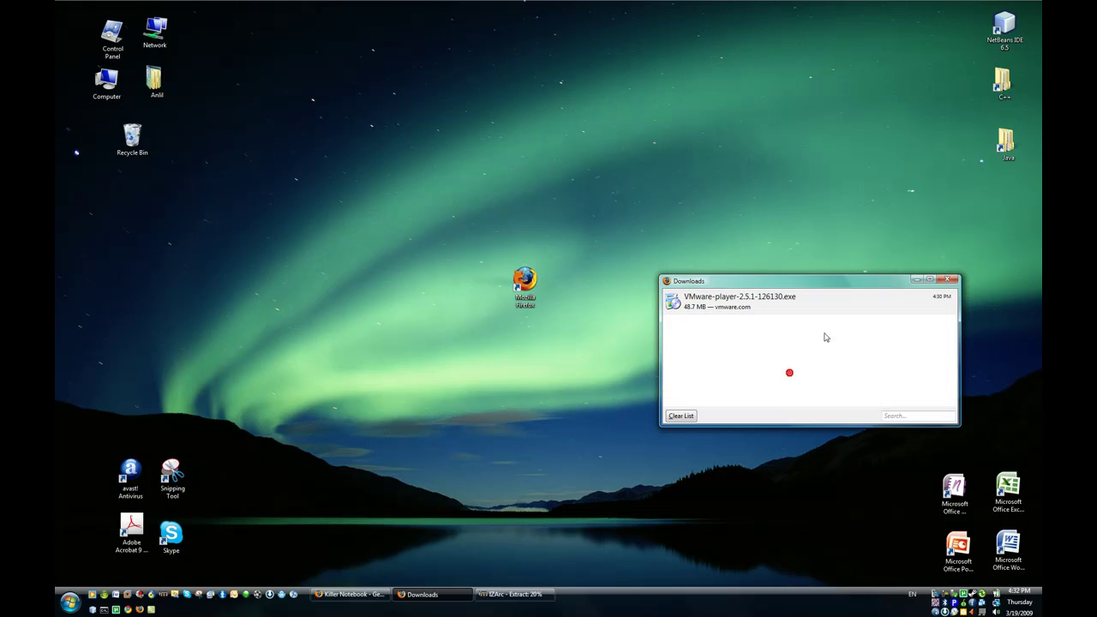
left_click(920, 281)
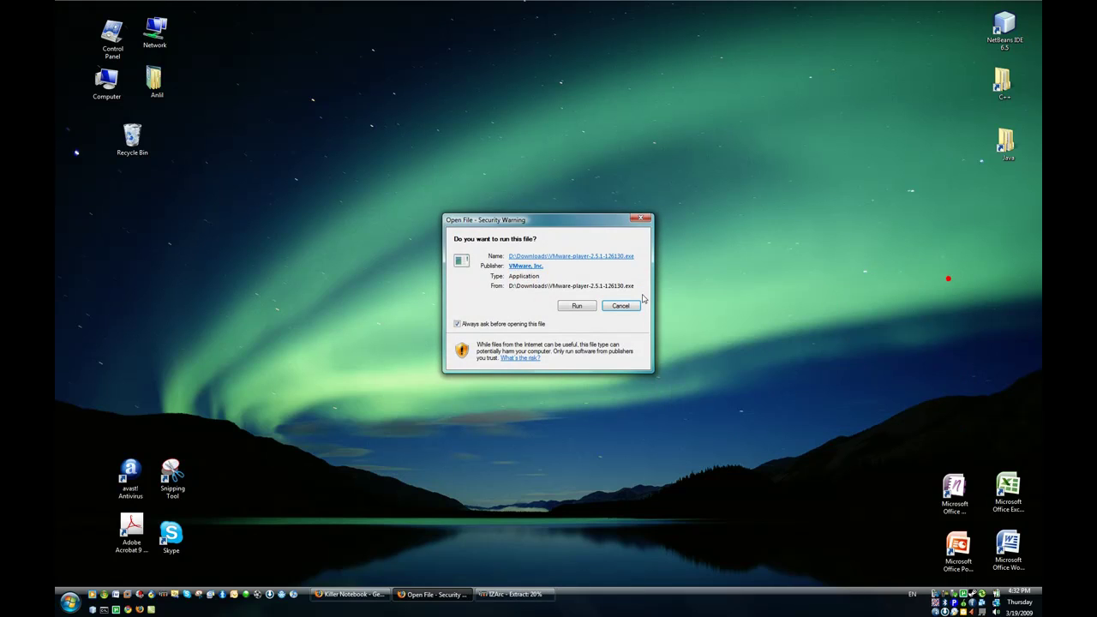
left_click(577, 306)
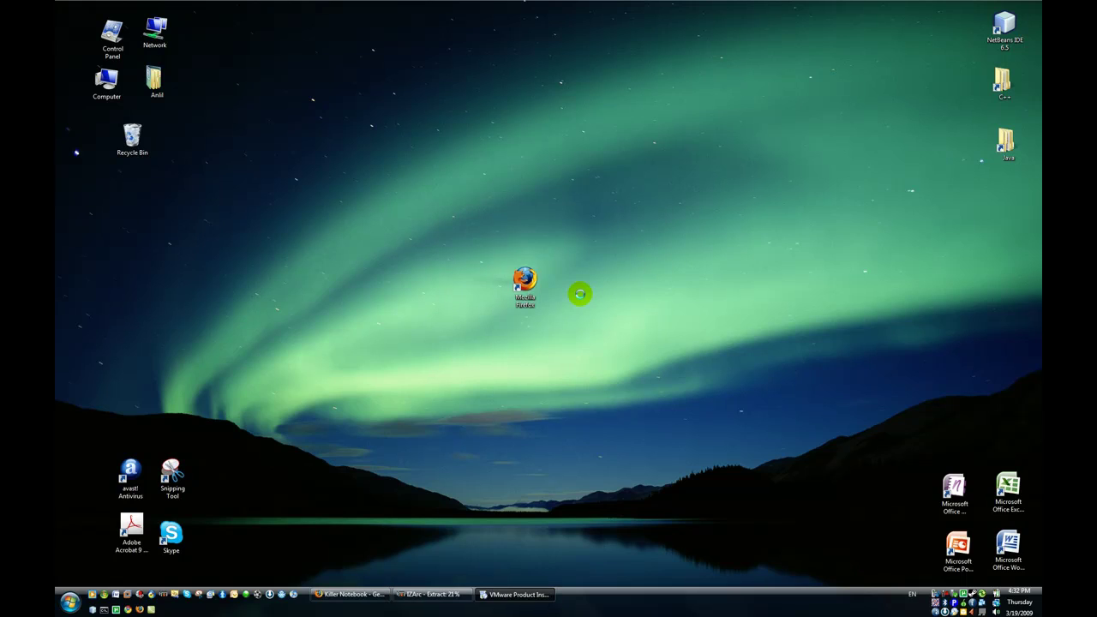